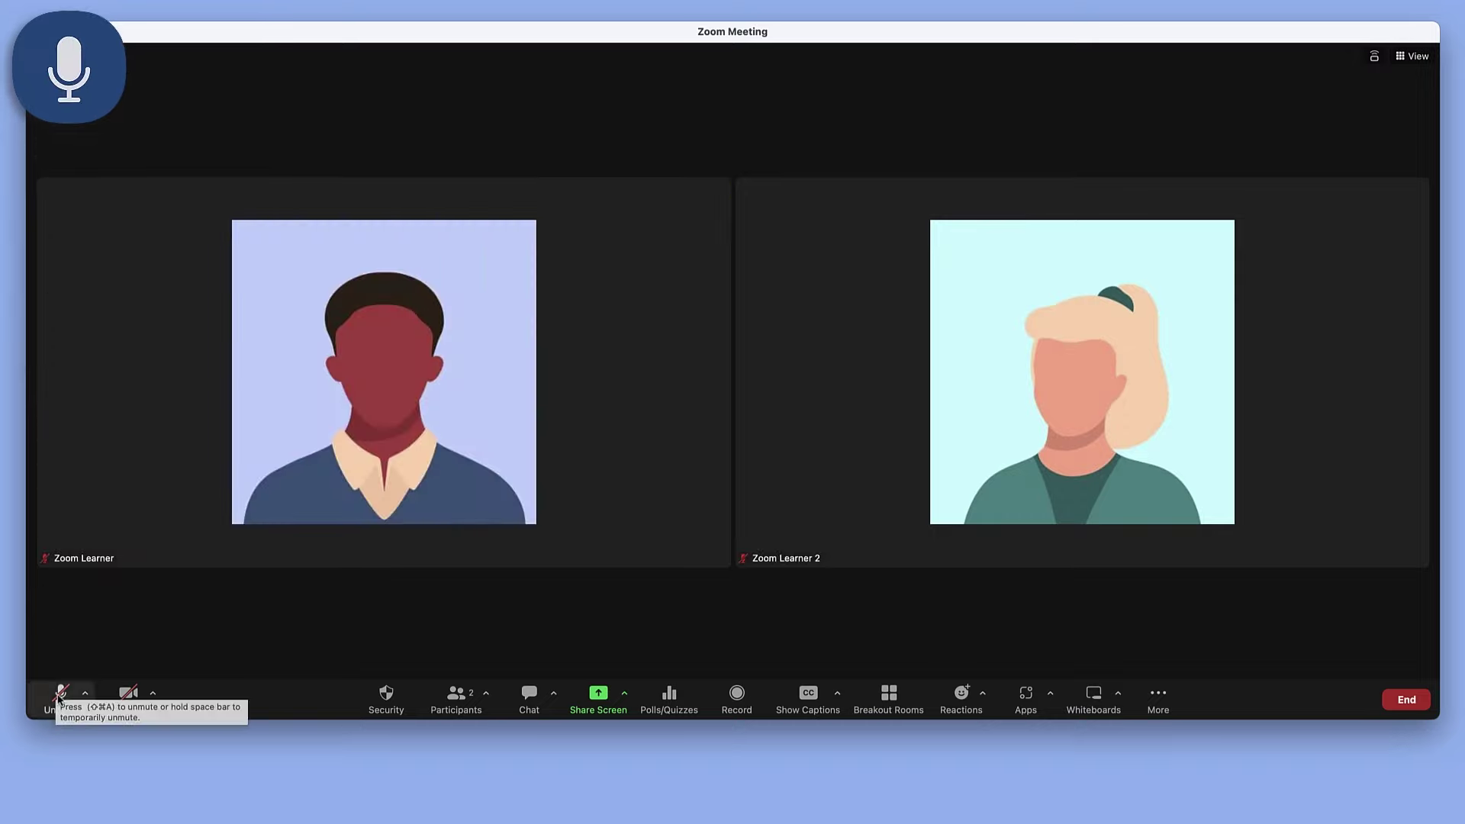
Unmute and re-mute the microphone, then check the microphone and speaker choices
click(59, 695)
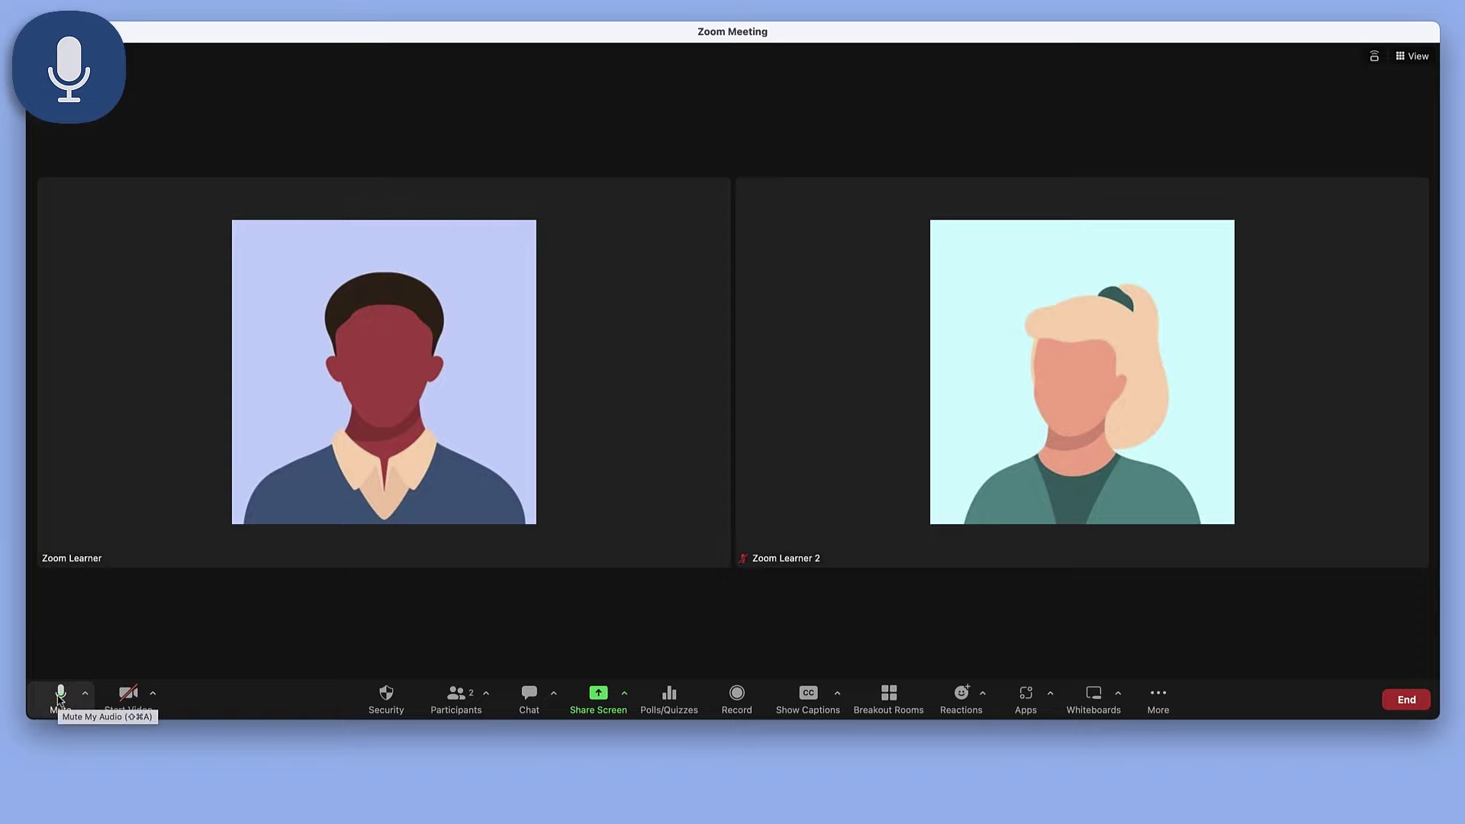
click(59, 695)
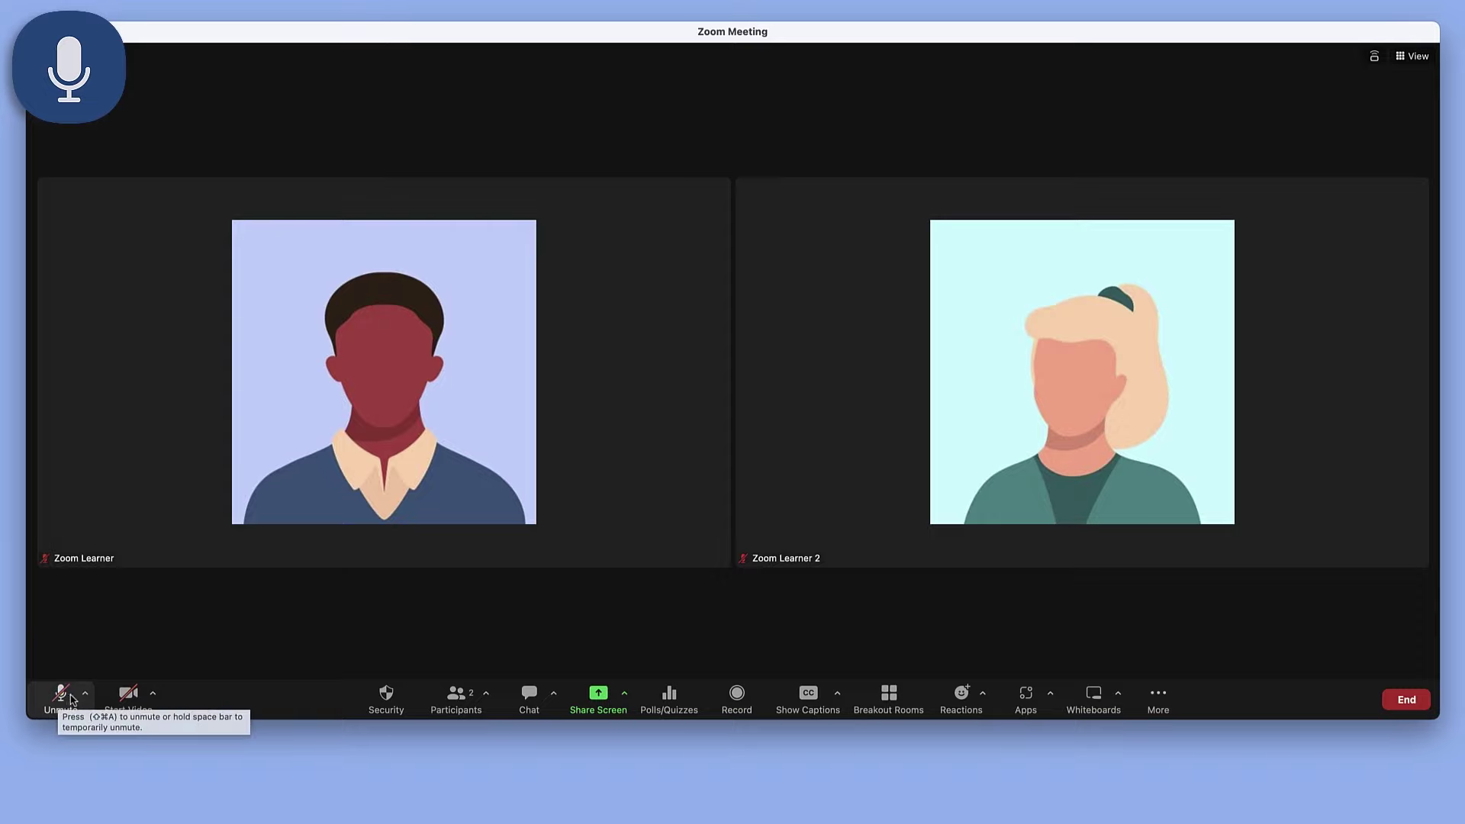
click(85, 694)
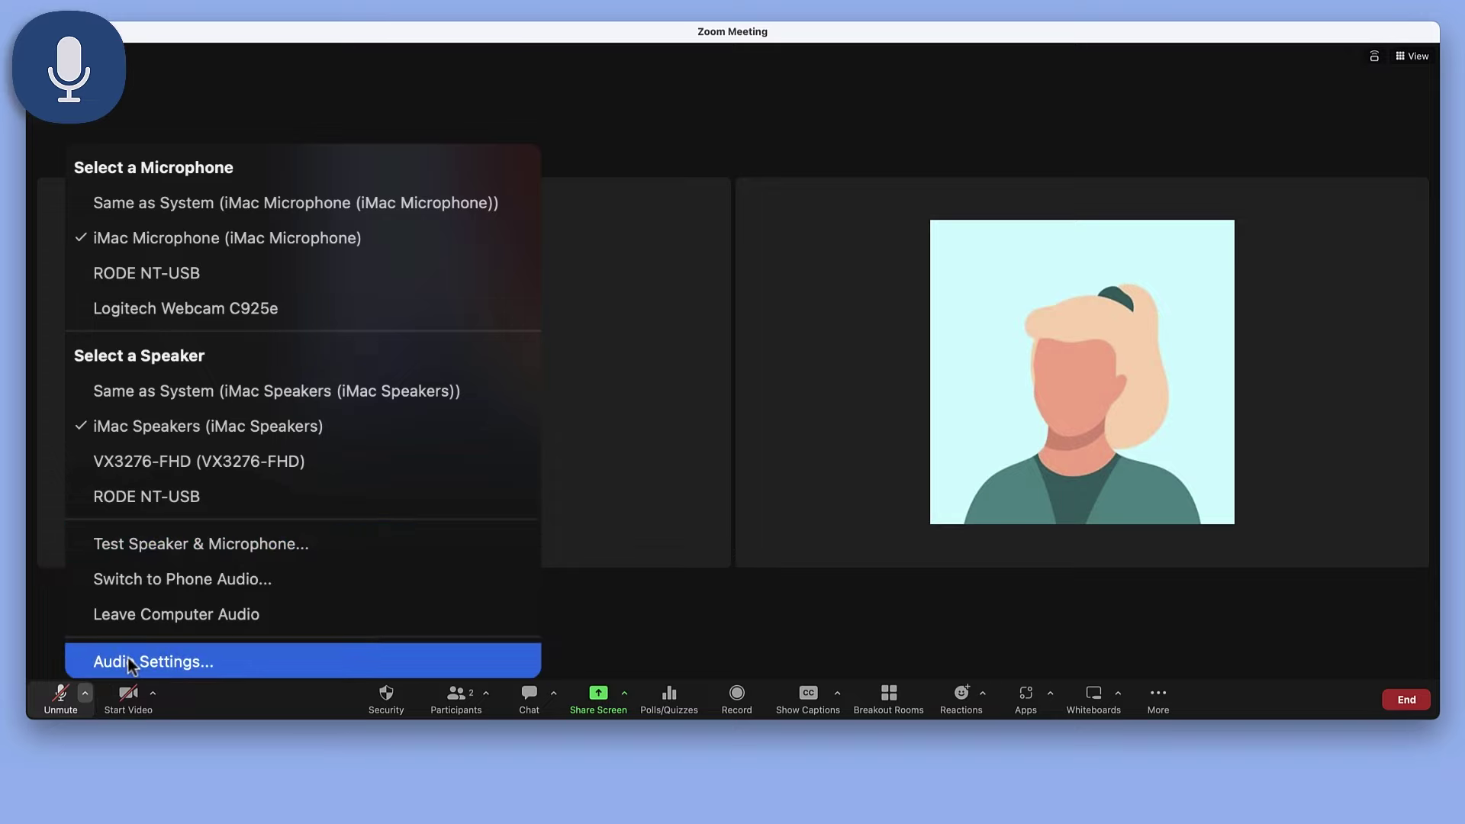
click(128, 695)
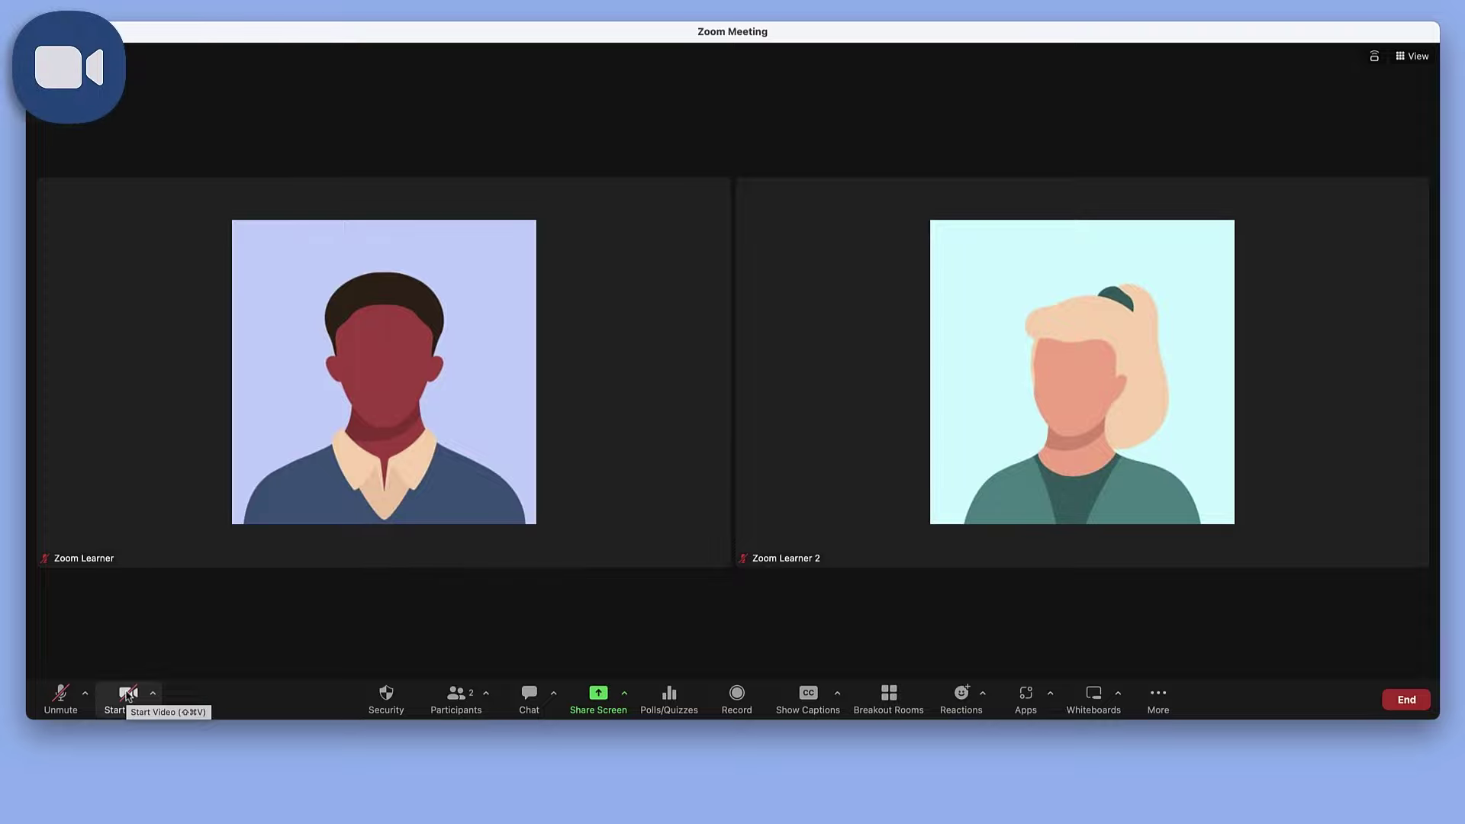
Turn the camera on and back off, then open the video settings
click(128, 694)
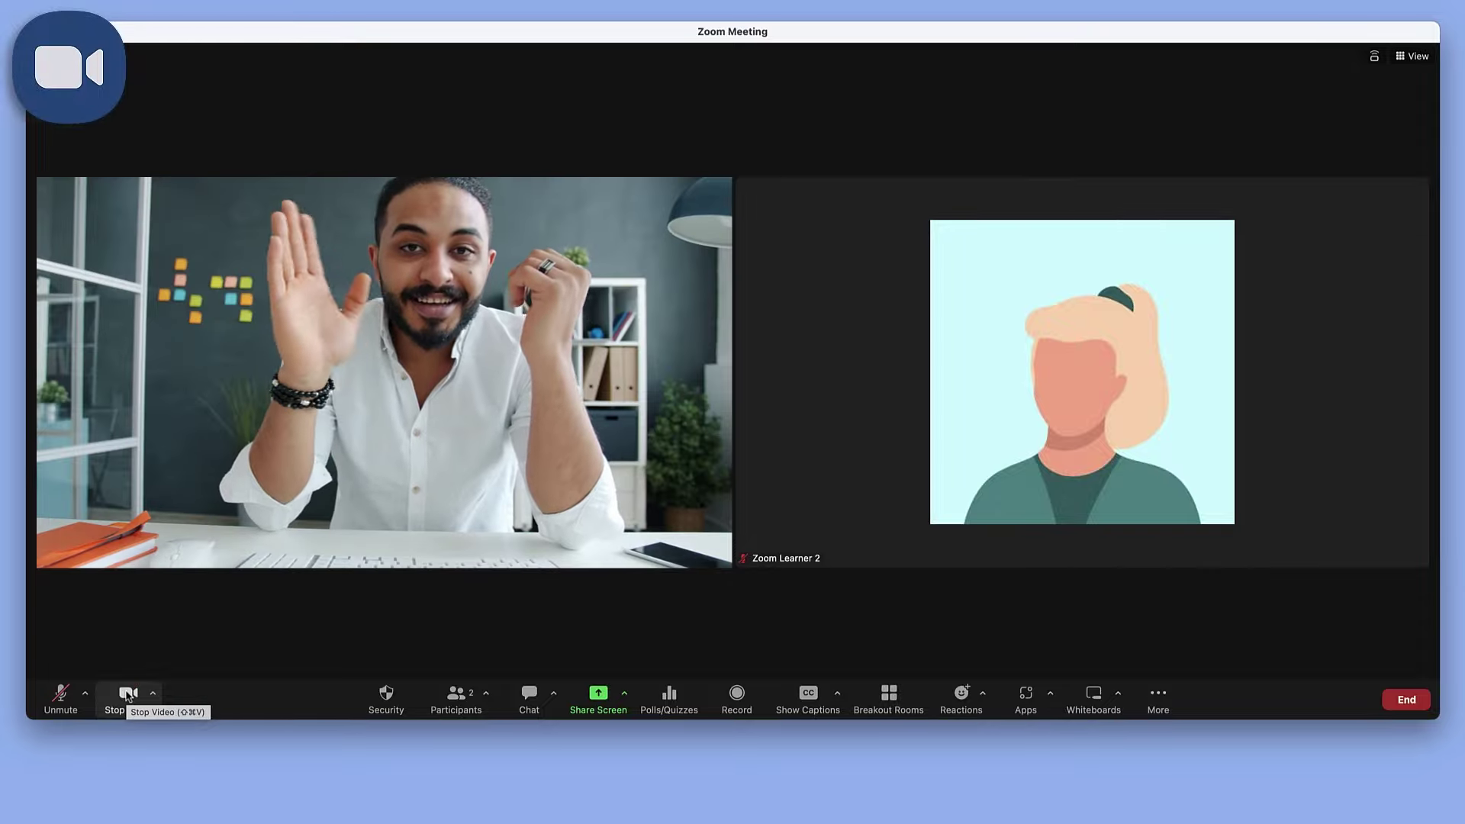
click(129, 694)
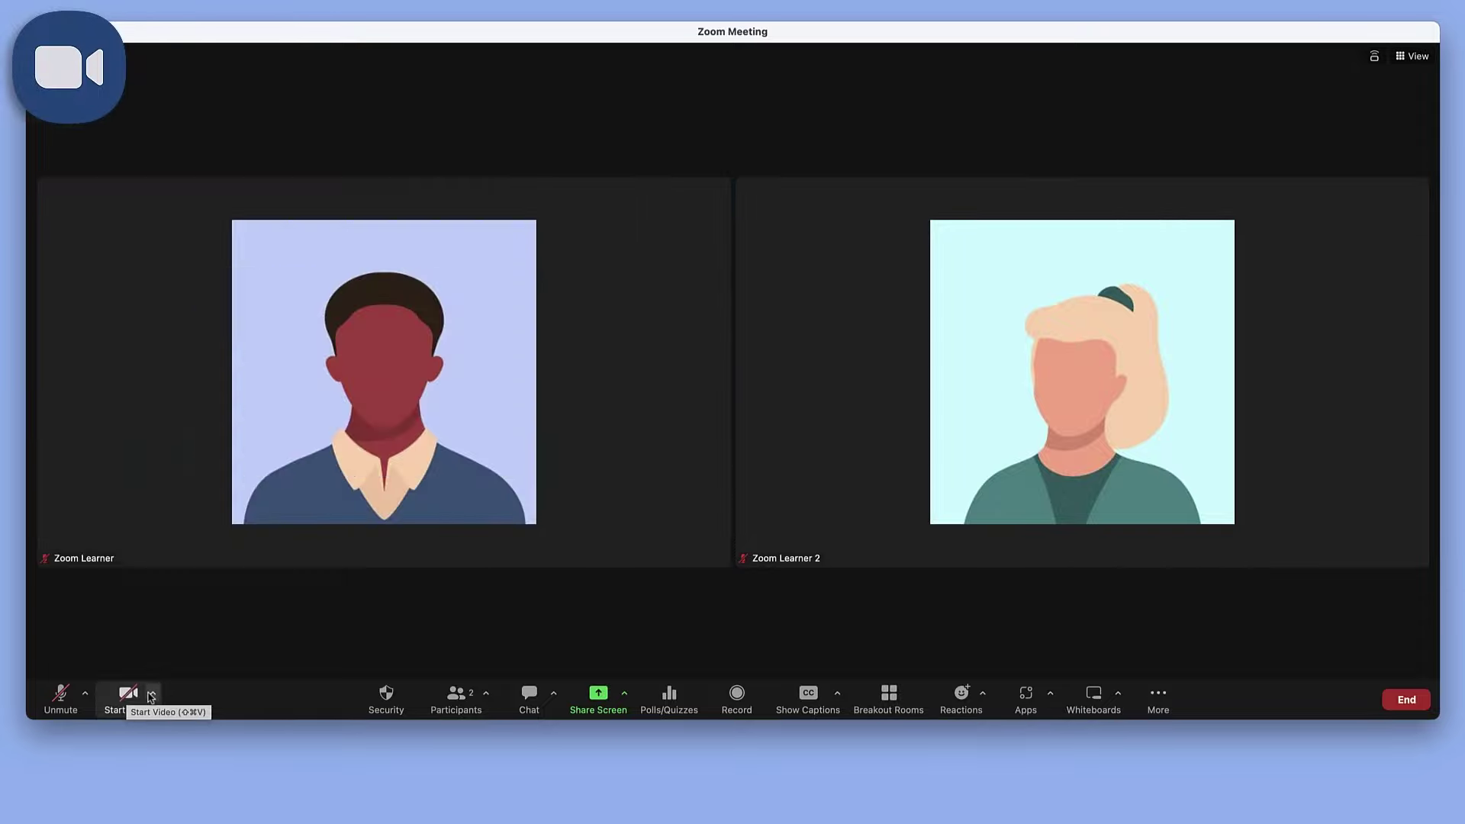
click(151, 695)
click(147, 670)
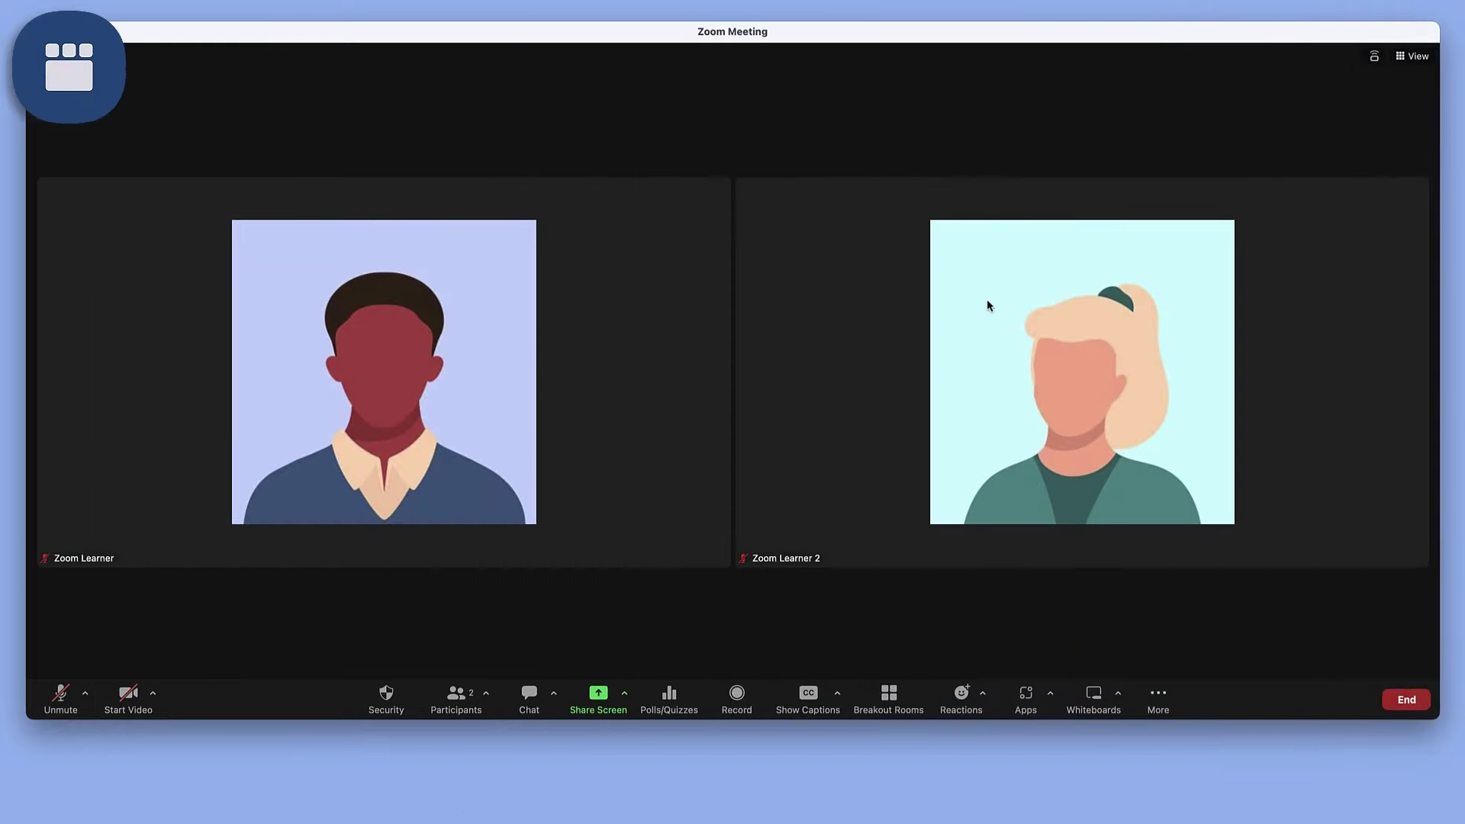
Switch the meeting layout to Speaker view, then back to Gallery view
click(1404, 61)
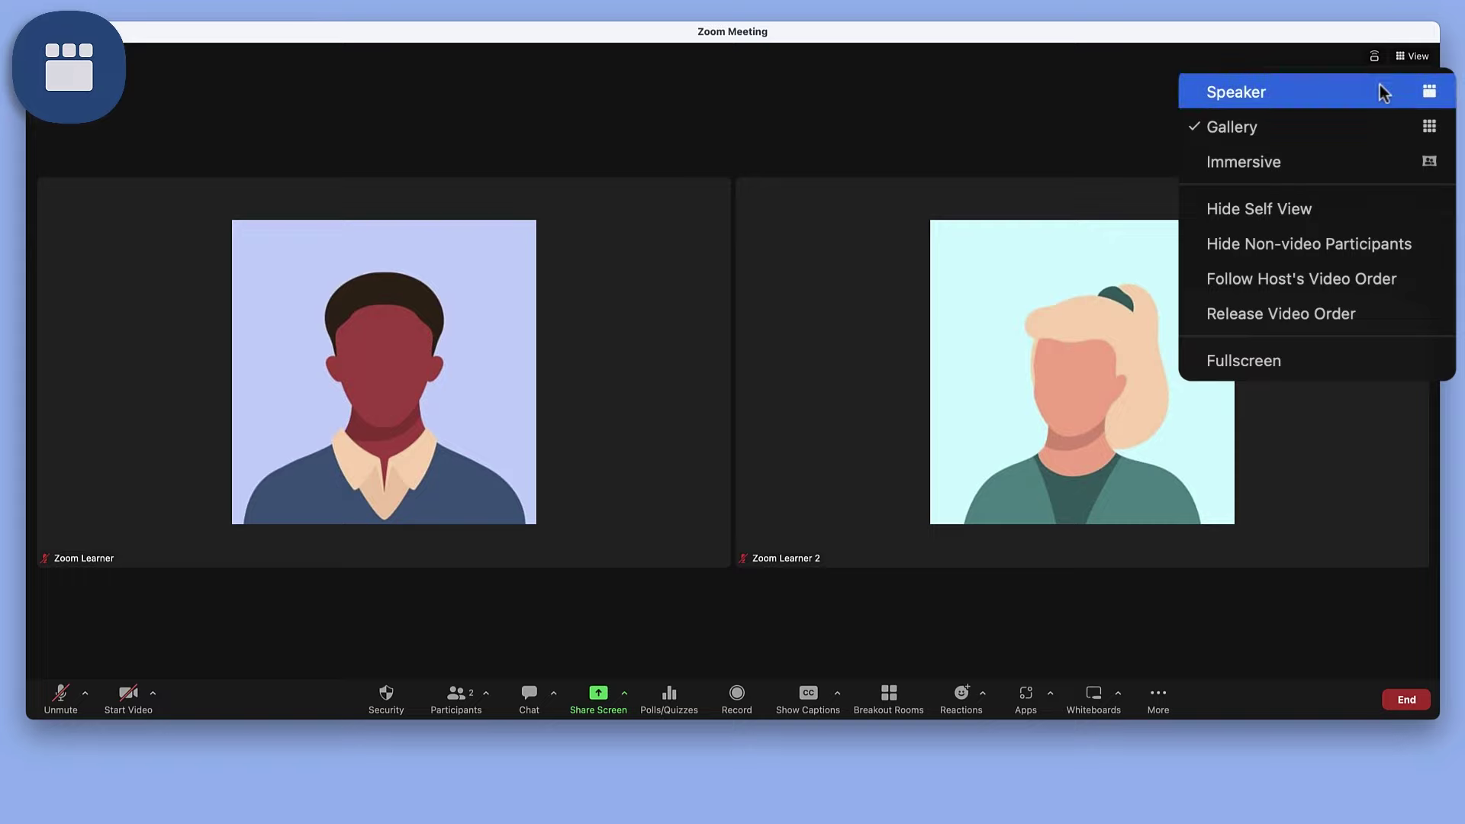
click(1385, 90)
click(1413, 56)
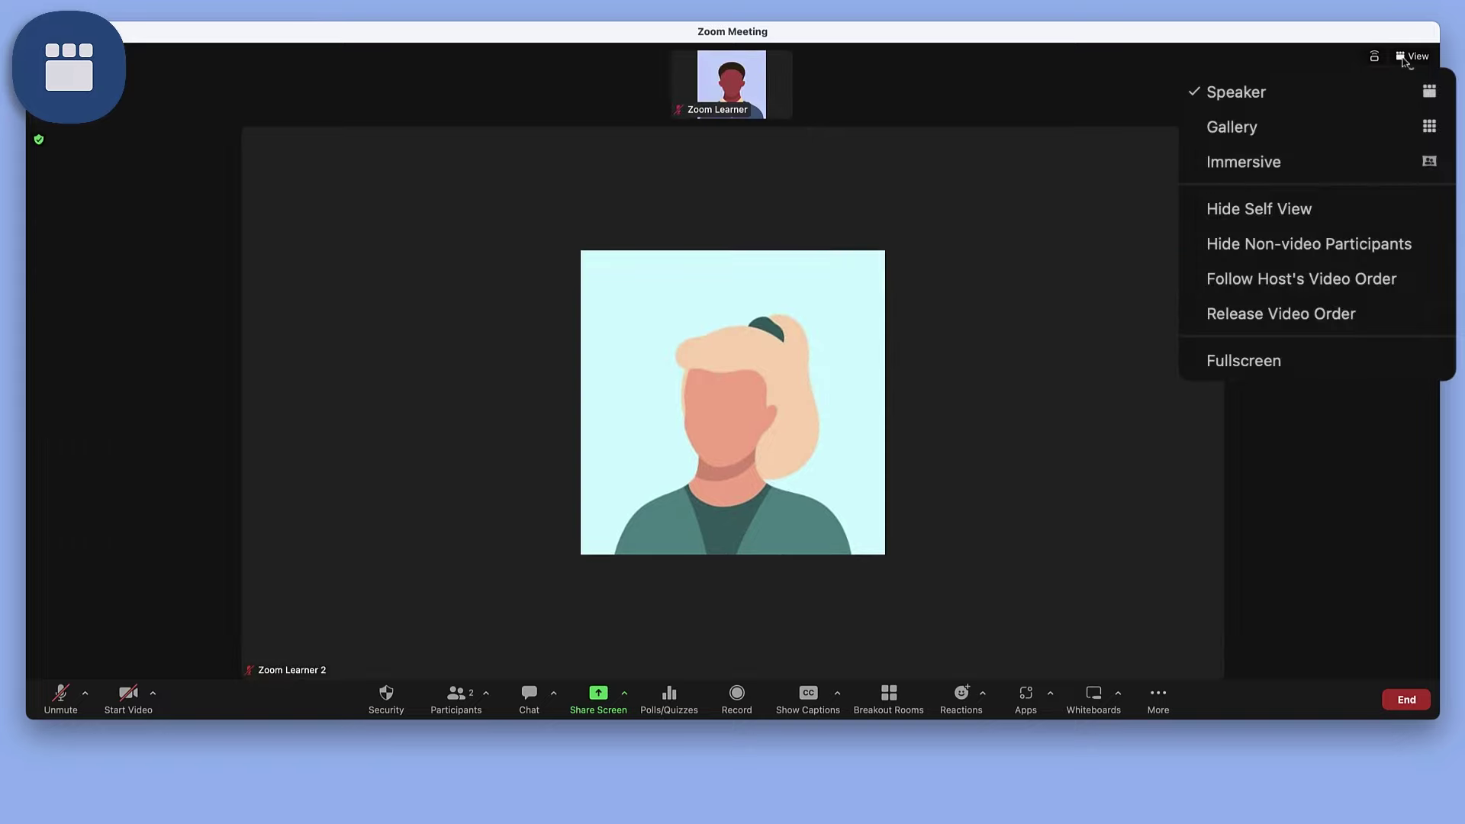
click(1358, 130)
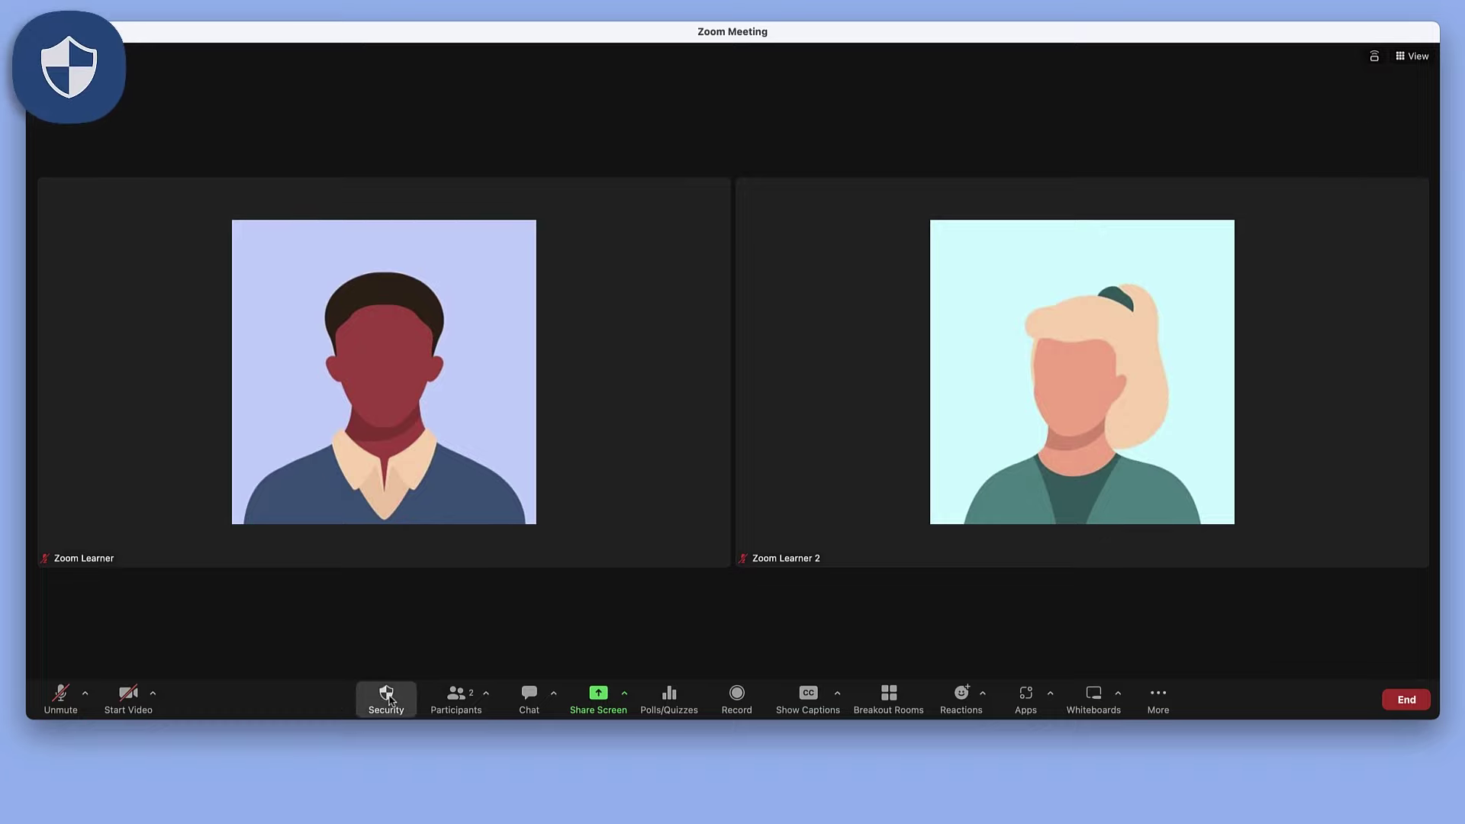
Check the security options, then lock the meeting from the Participants window's More menu
click(389, 700)
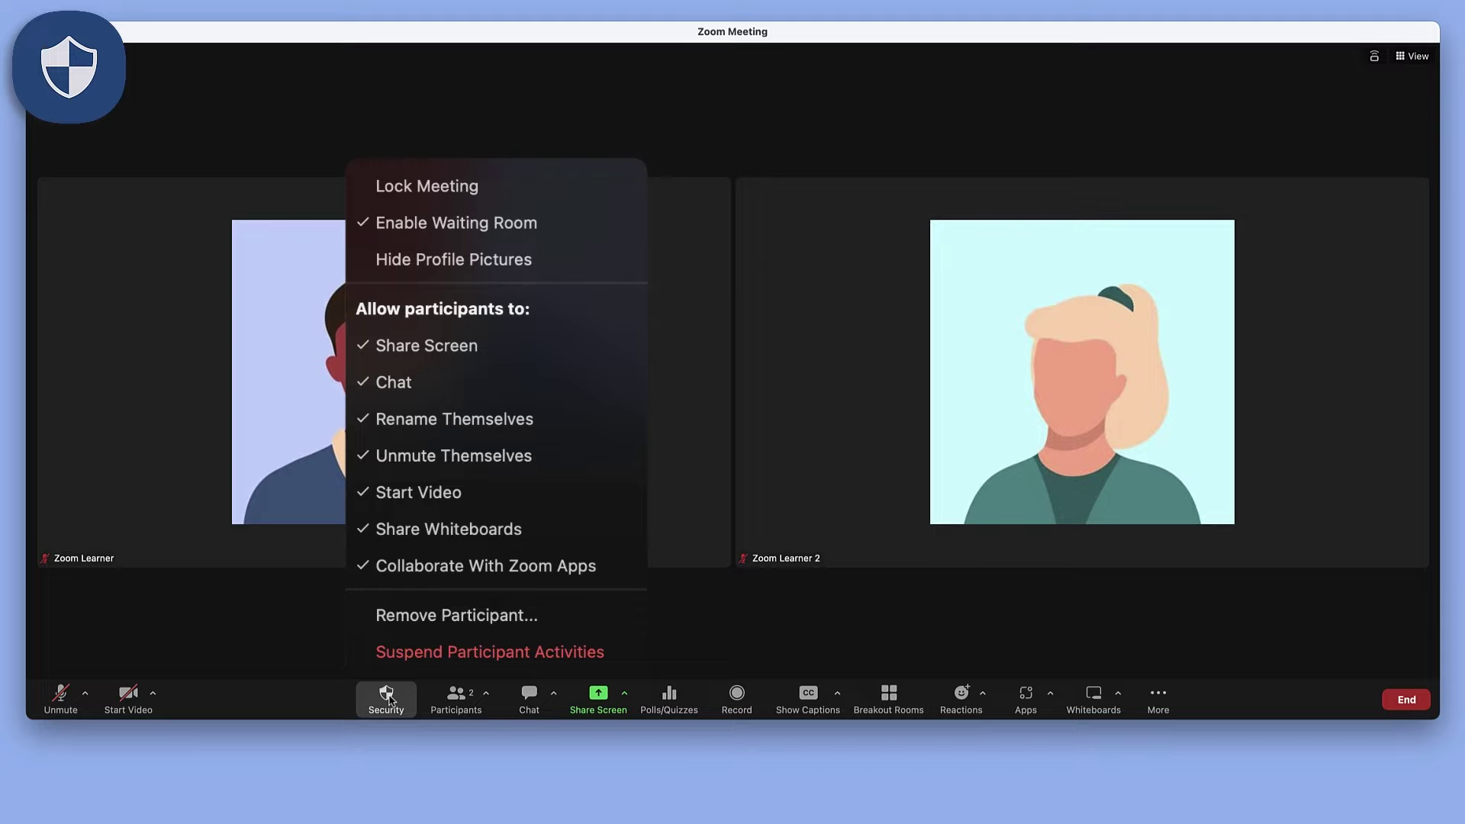
click(389, 700)
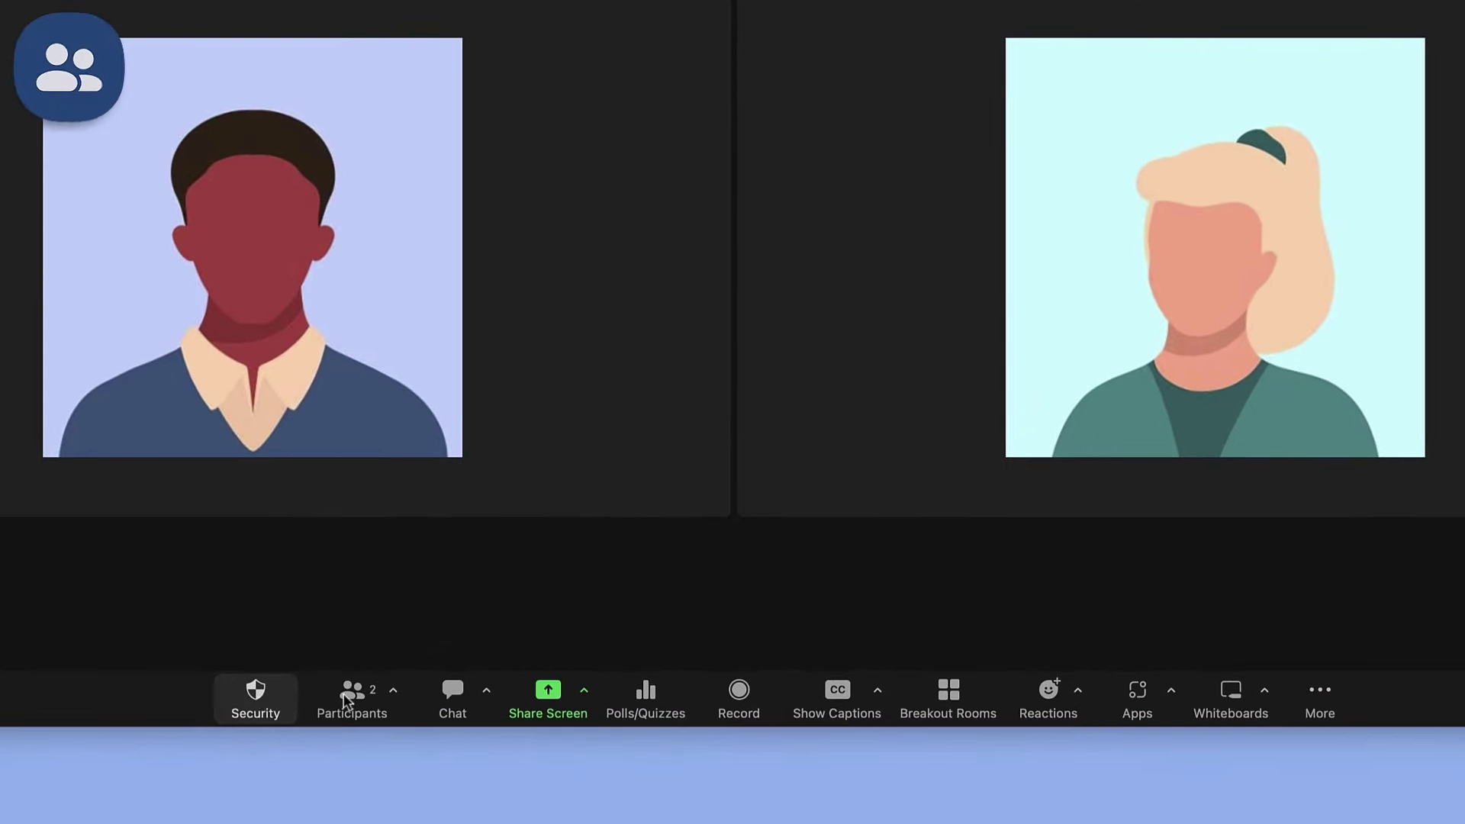
click(347, 700)
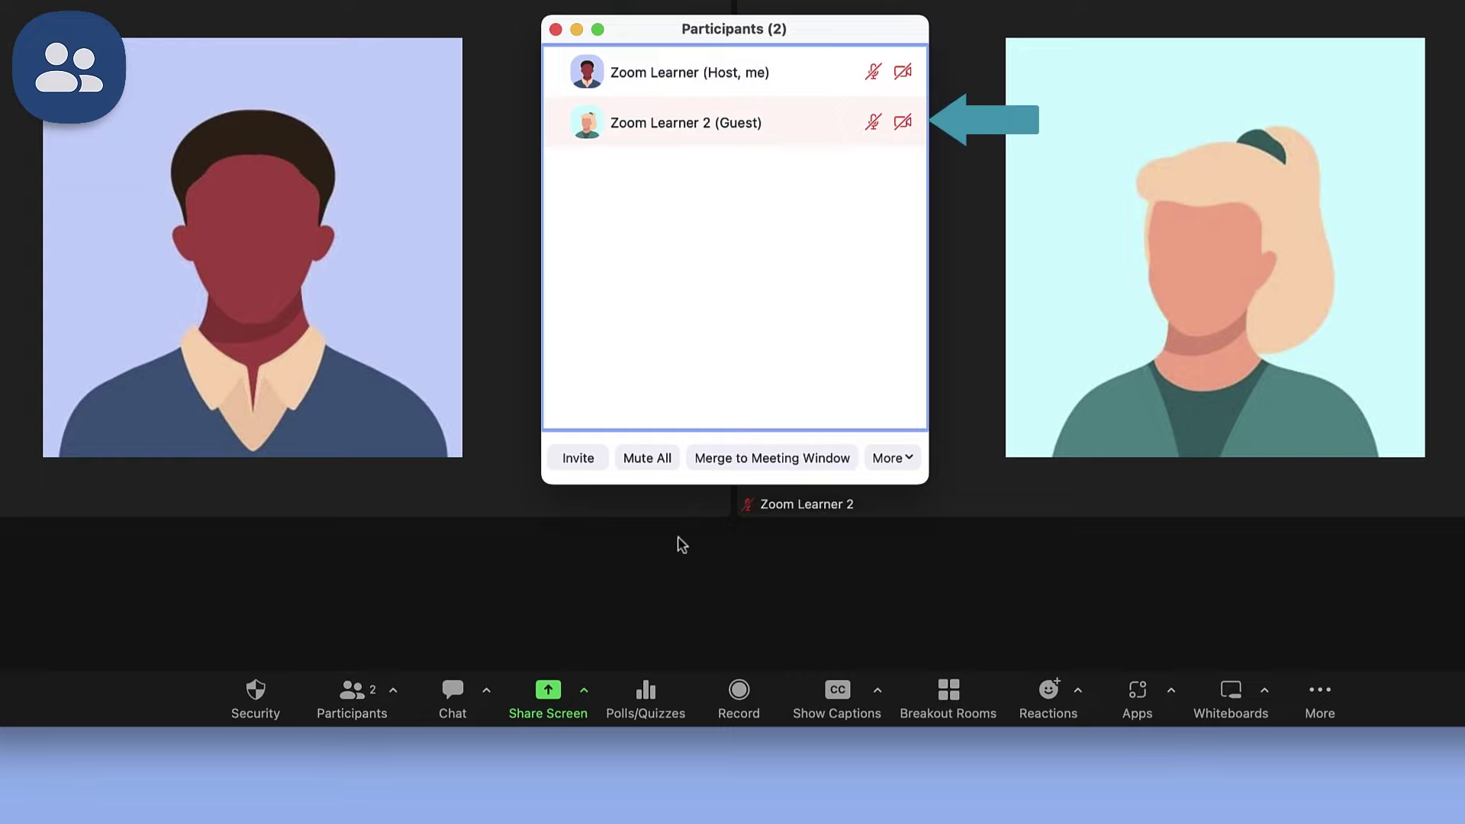
click(878, 456)
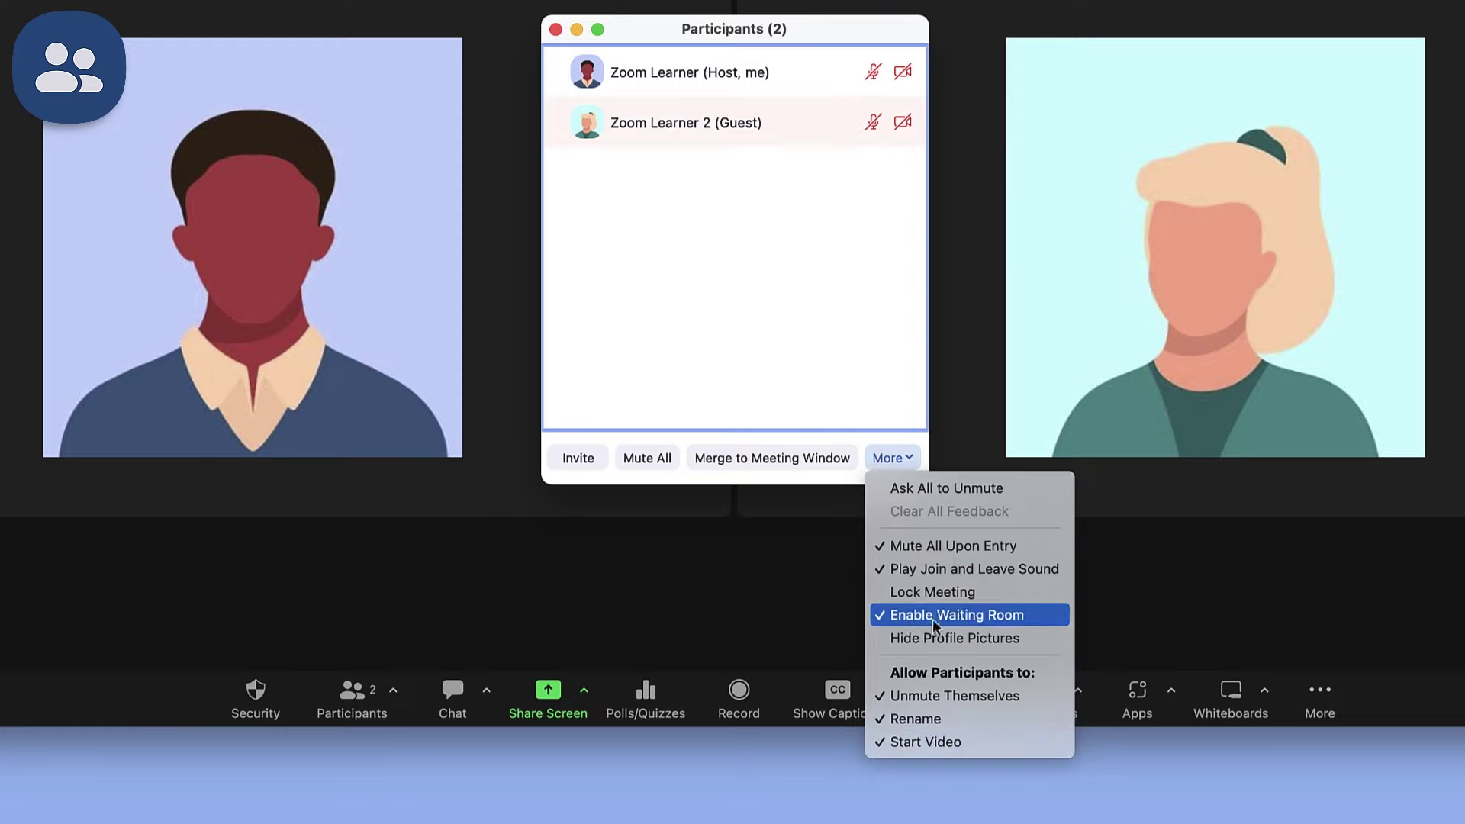
click(932, 597)
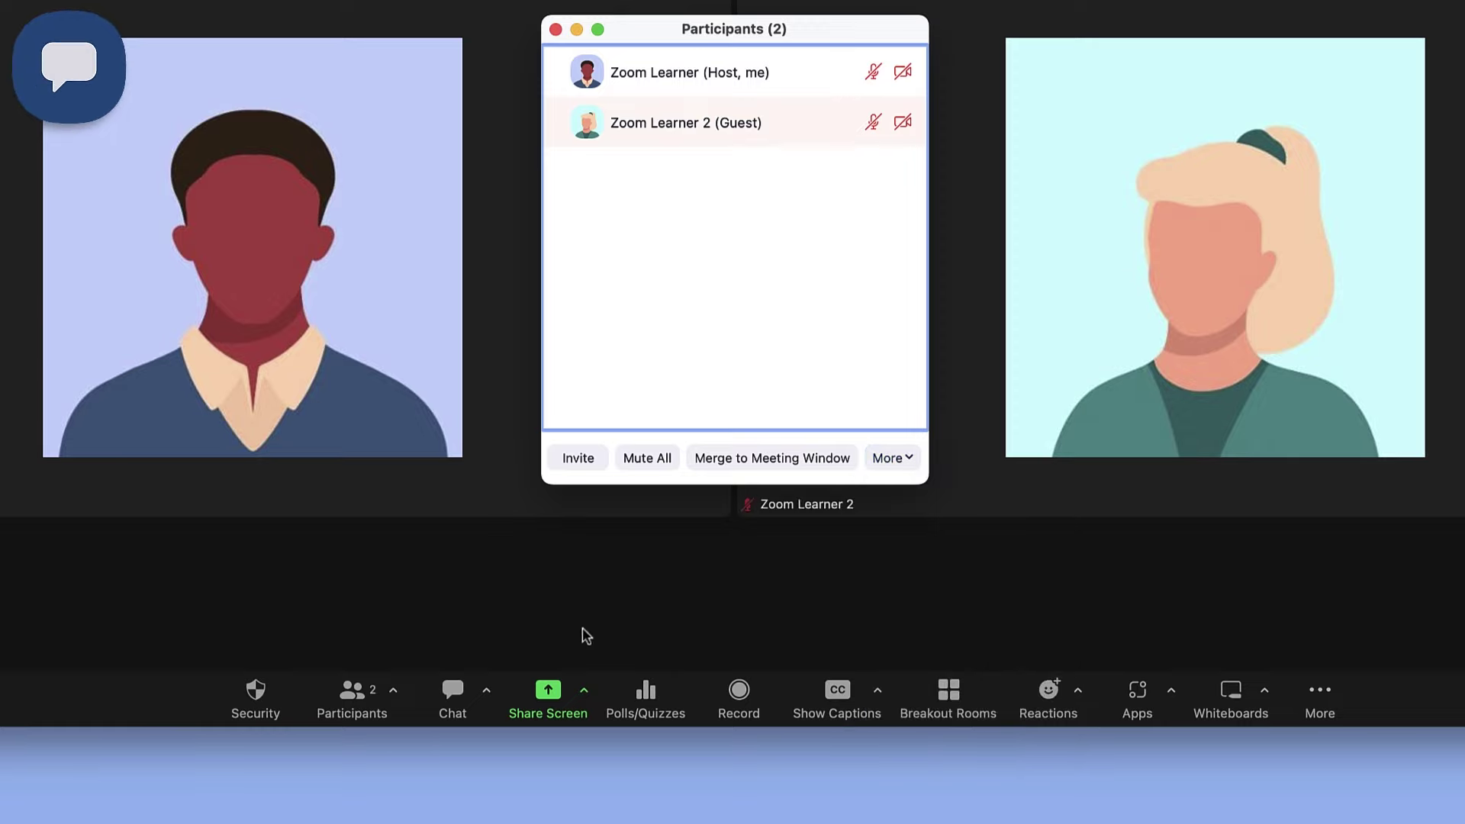
Pick the sunglasses emoji in the meeting chat and send it to Everyone
click(453, 689)
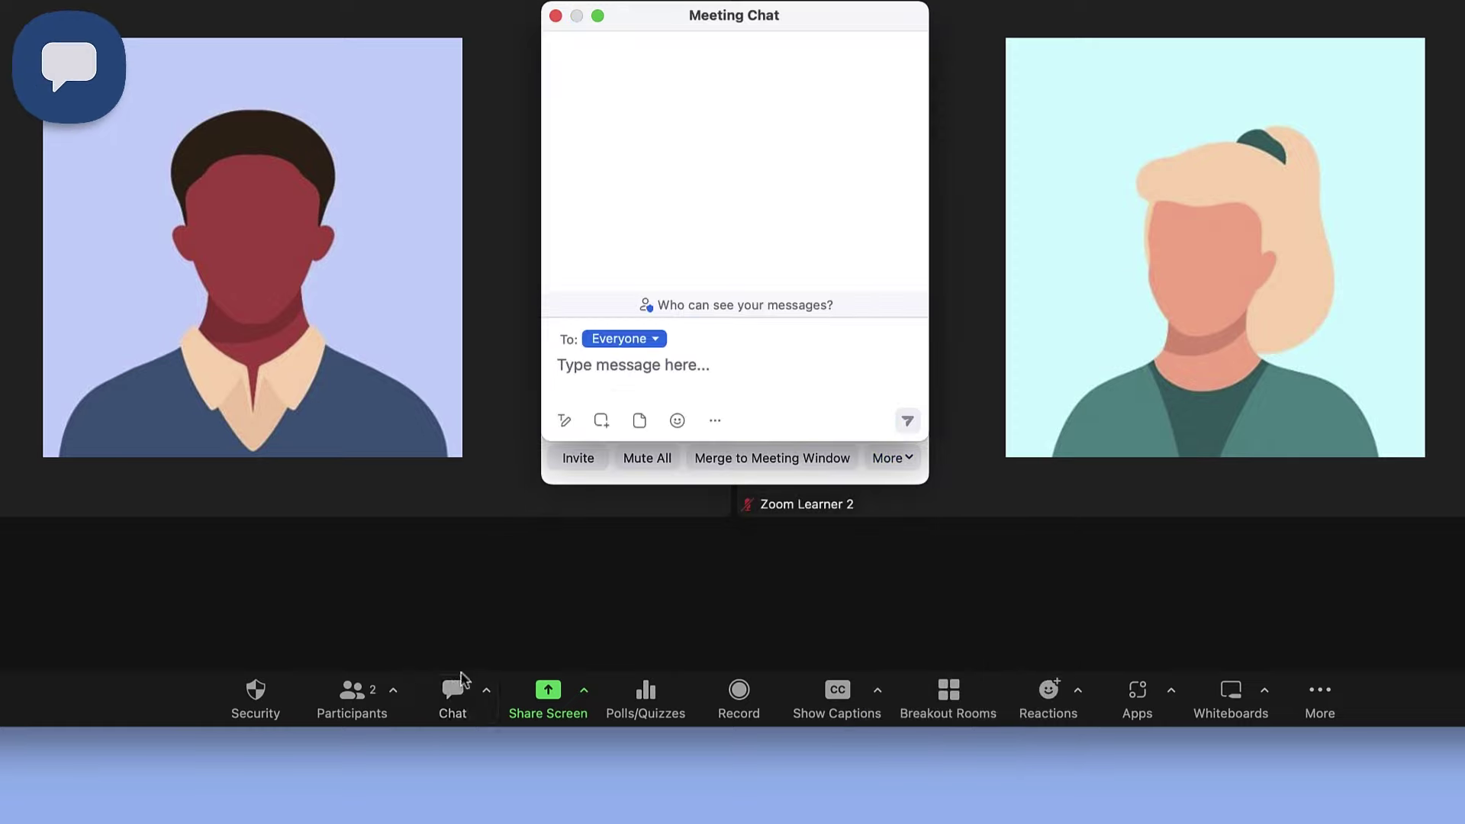
click(677, 421)
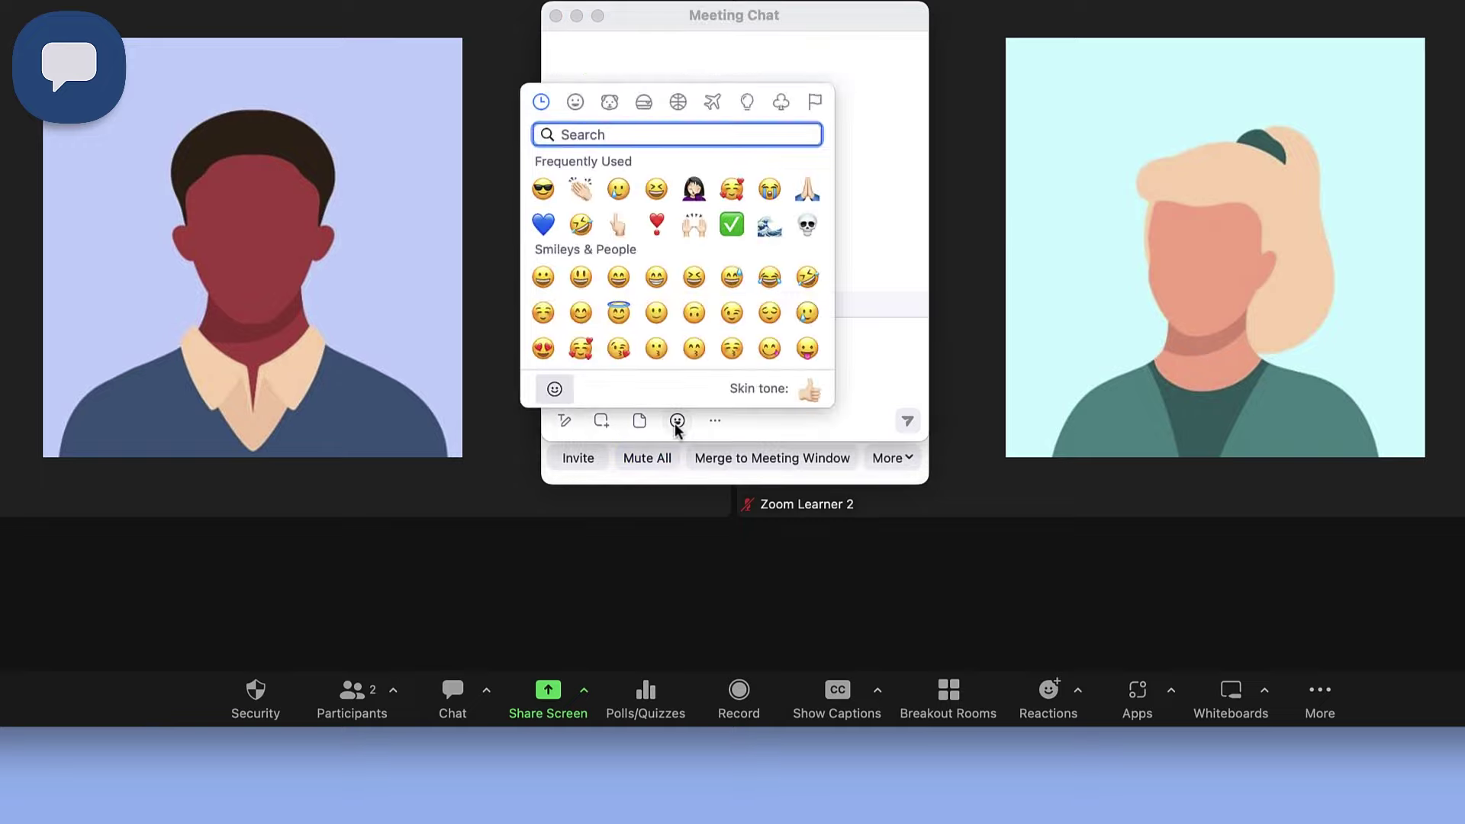
click(543, 188)
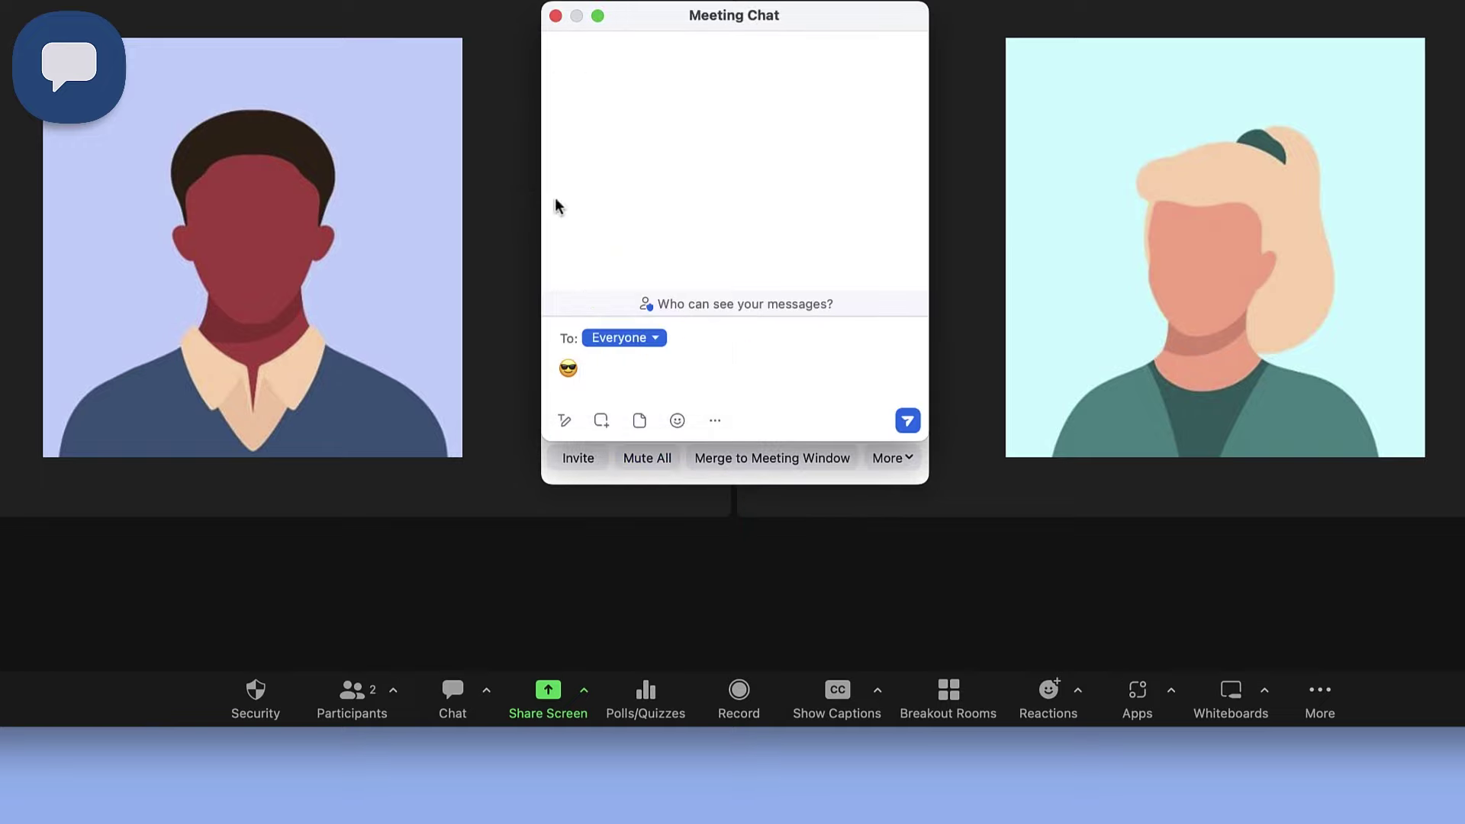
click(904, 422)
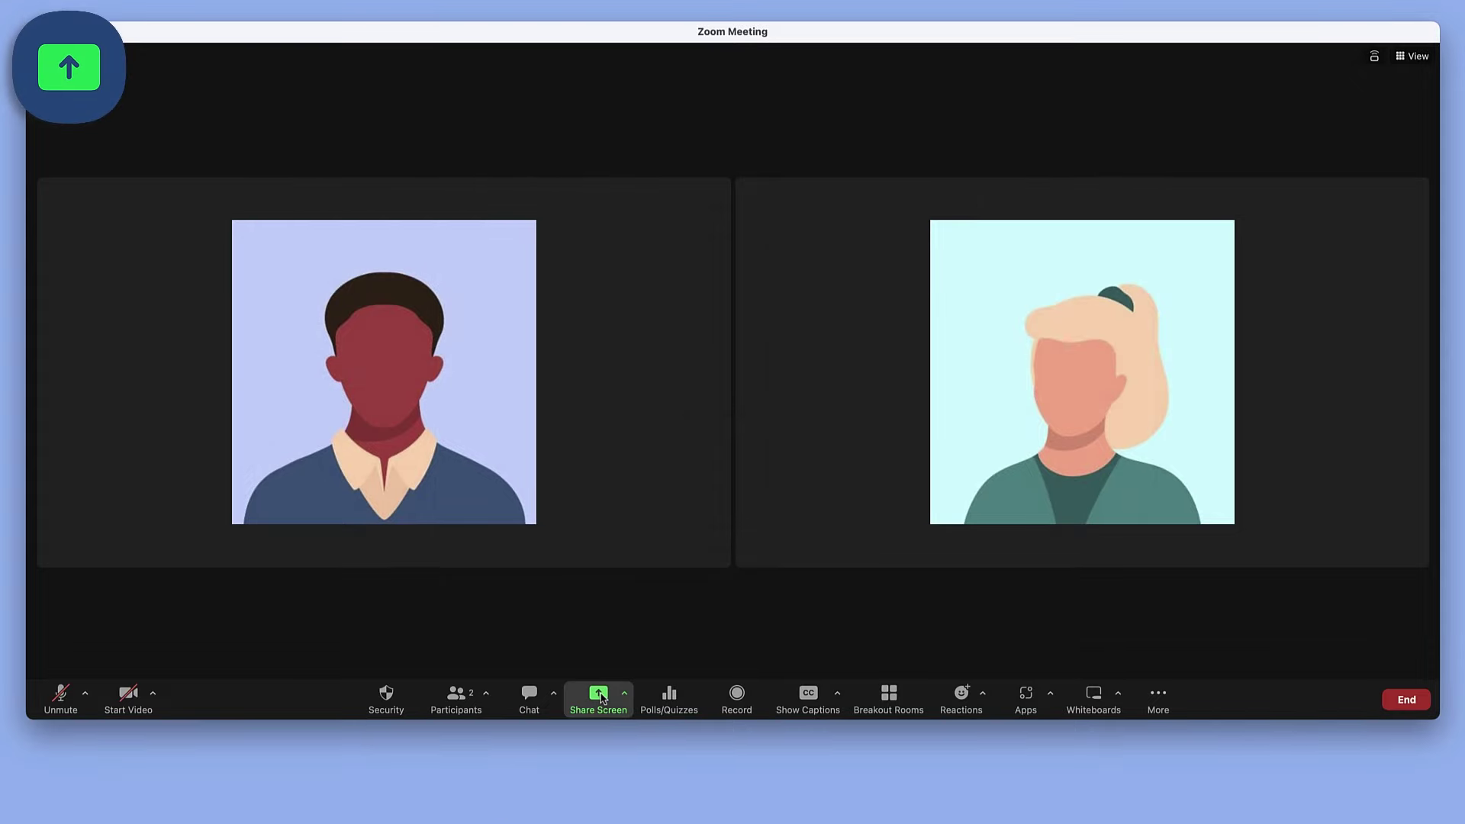
Choose the Google Chrome – Zoom Learning Center window as the screen to share
click(600, 695)
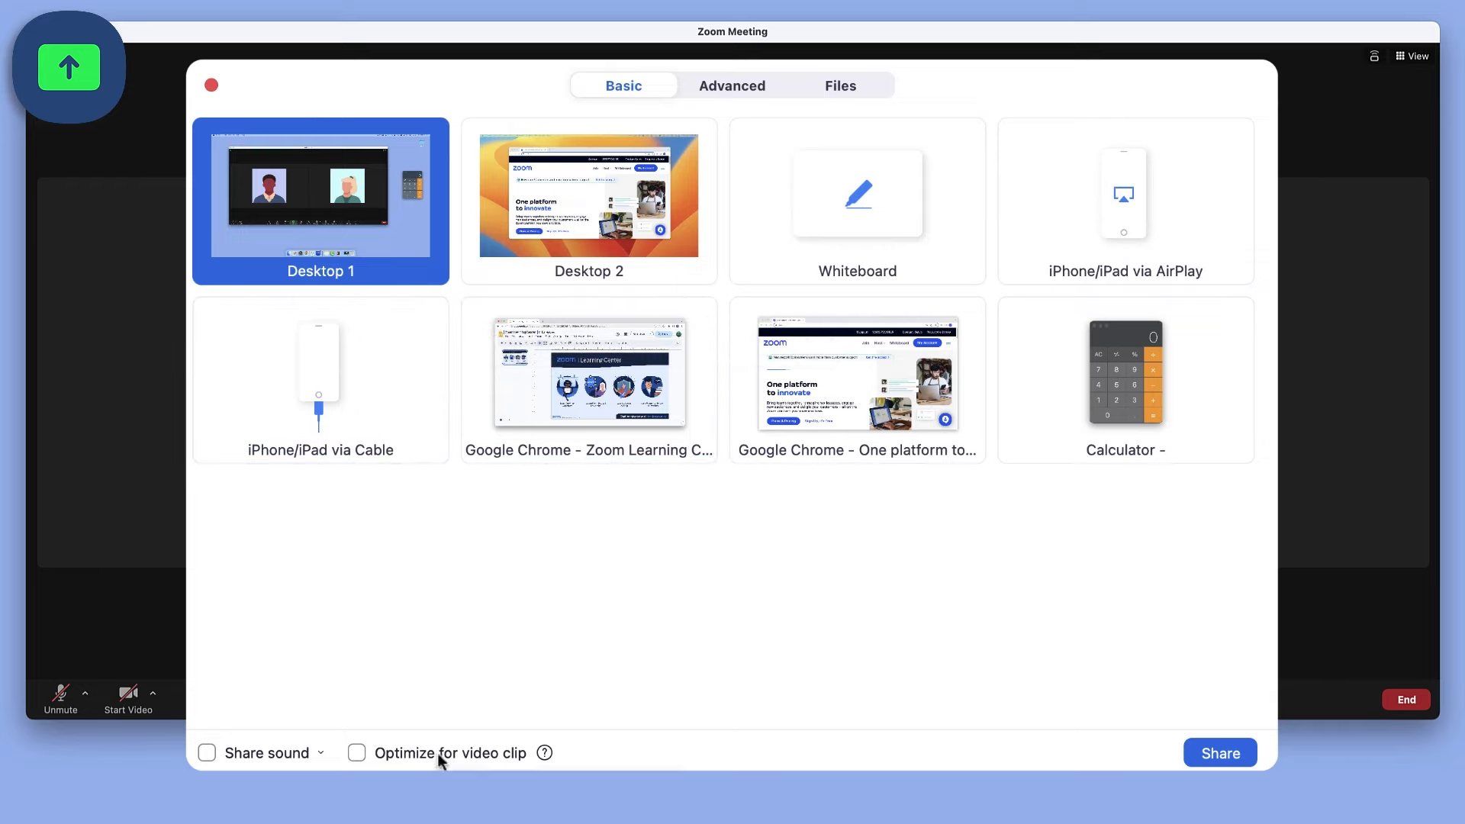
click(605, 408)
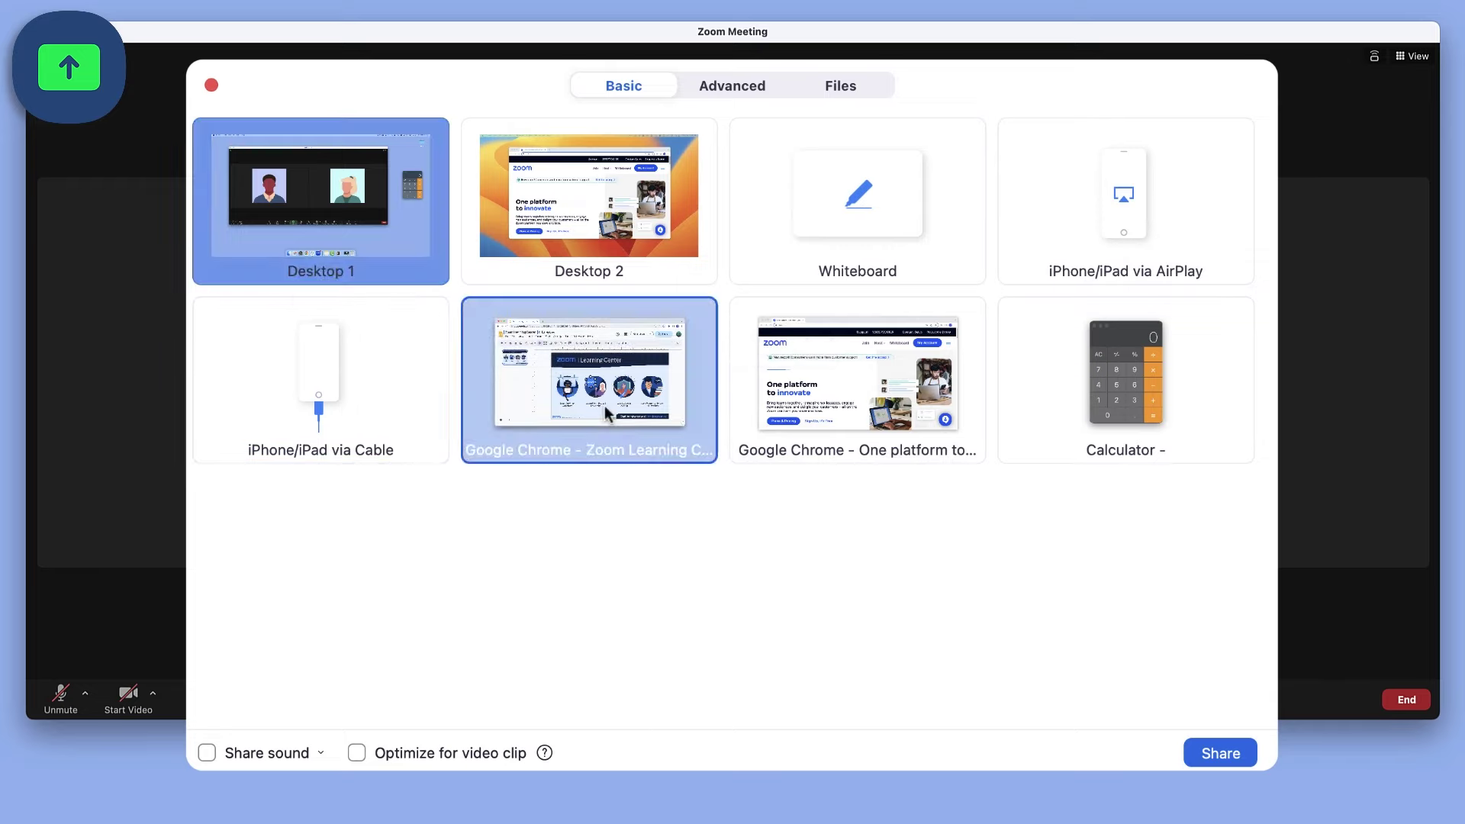
click(1220, 752)
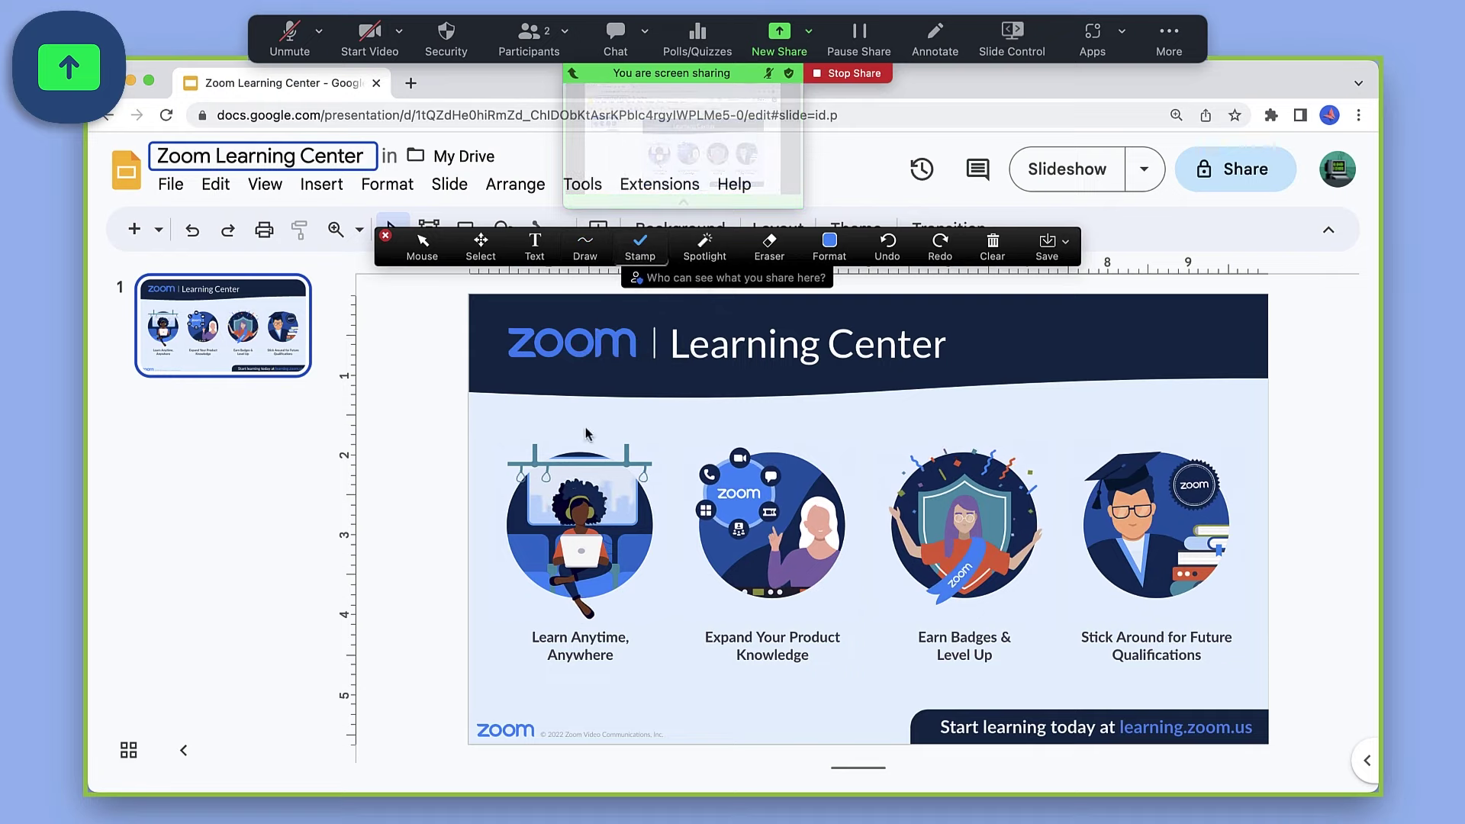
Stamp a check mark beside Learn Anytime, Anywhere and give the other participant slide control
click(524, 612)
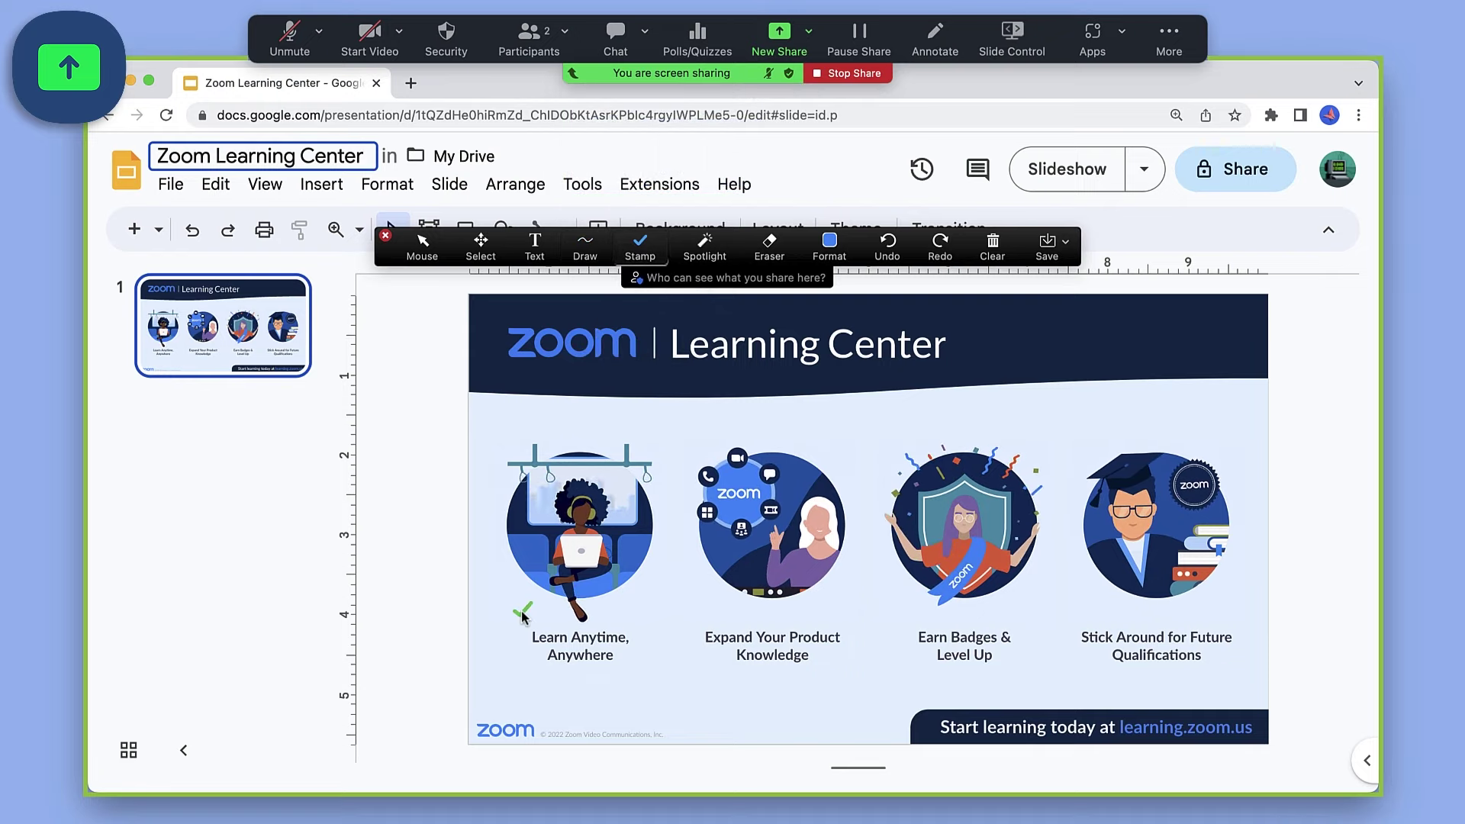
click(1009, 46)
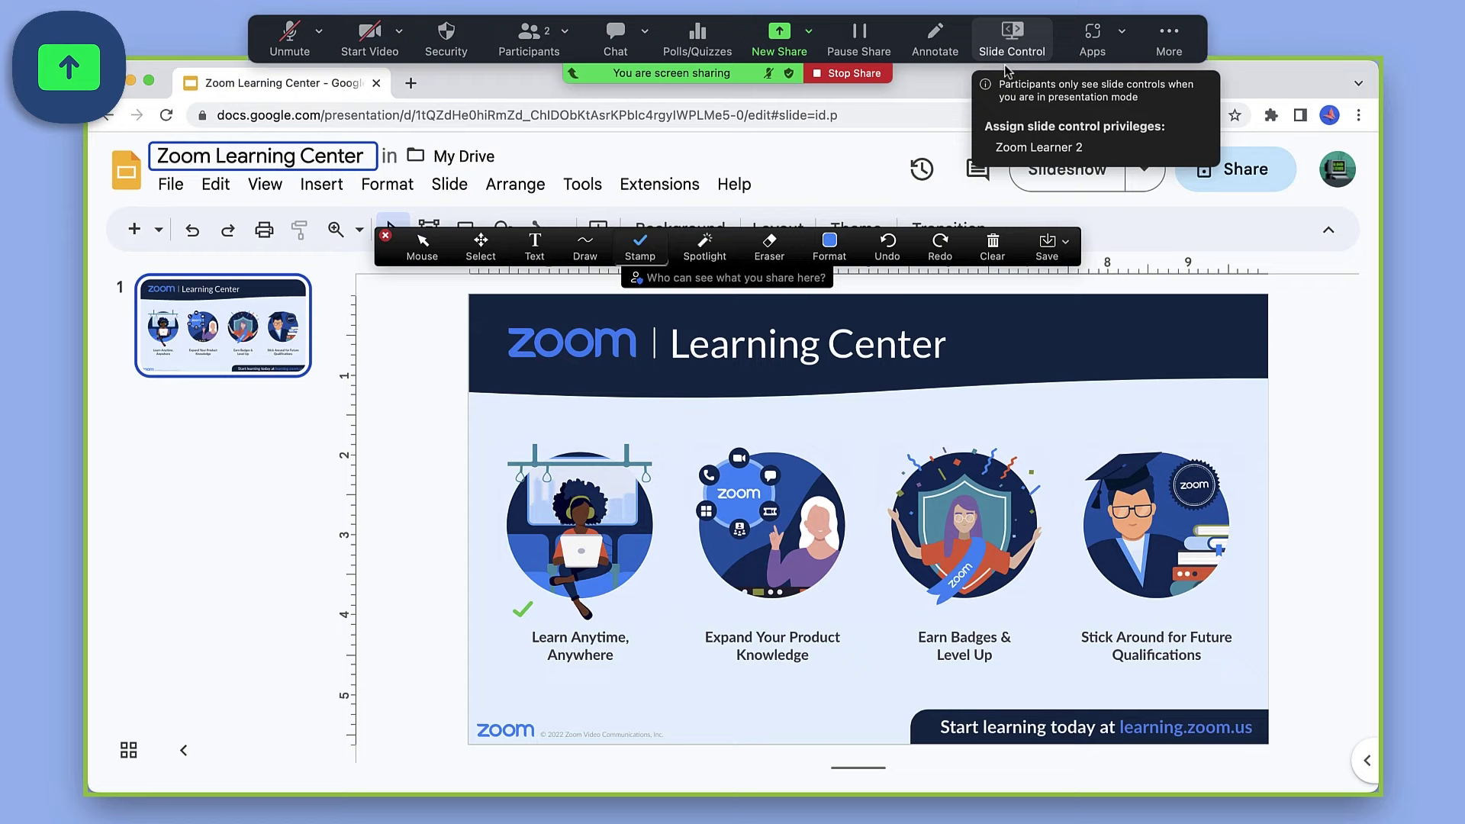
click(1030, 146)
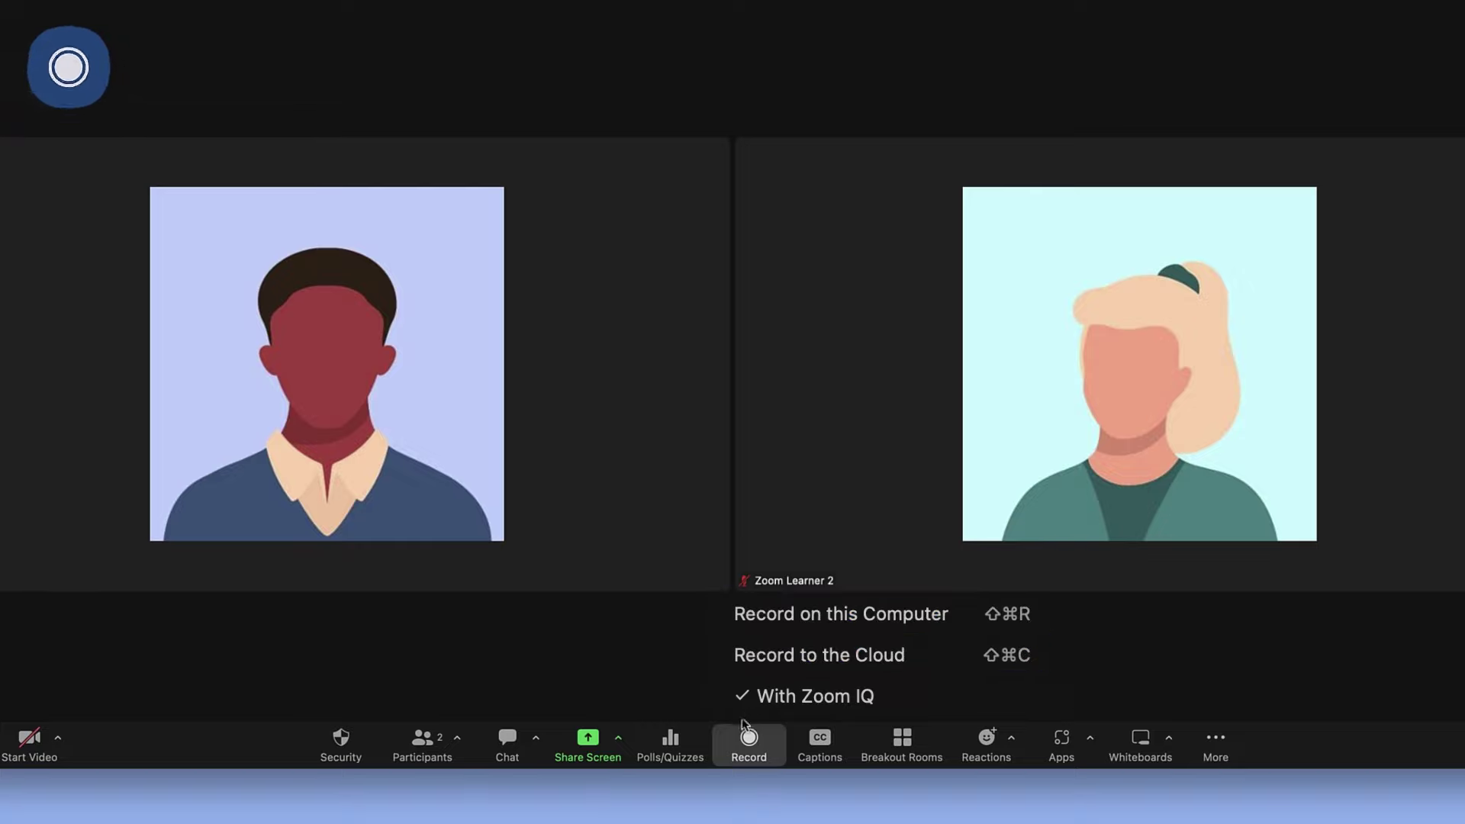
Enable captions for the meeting and confirm English as the speaking language
click(815, 745)
click(816, 746)
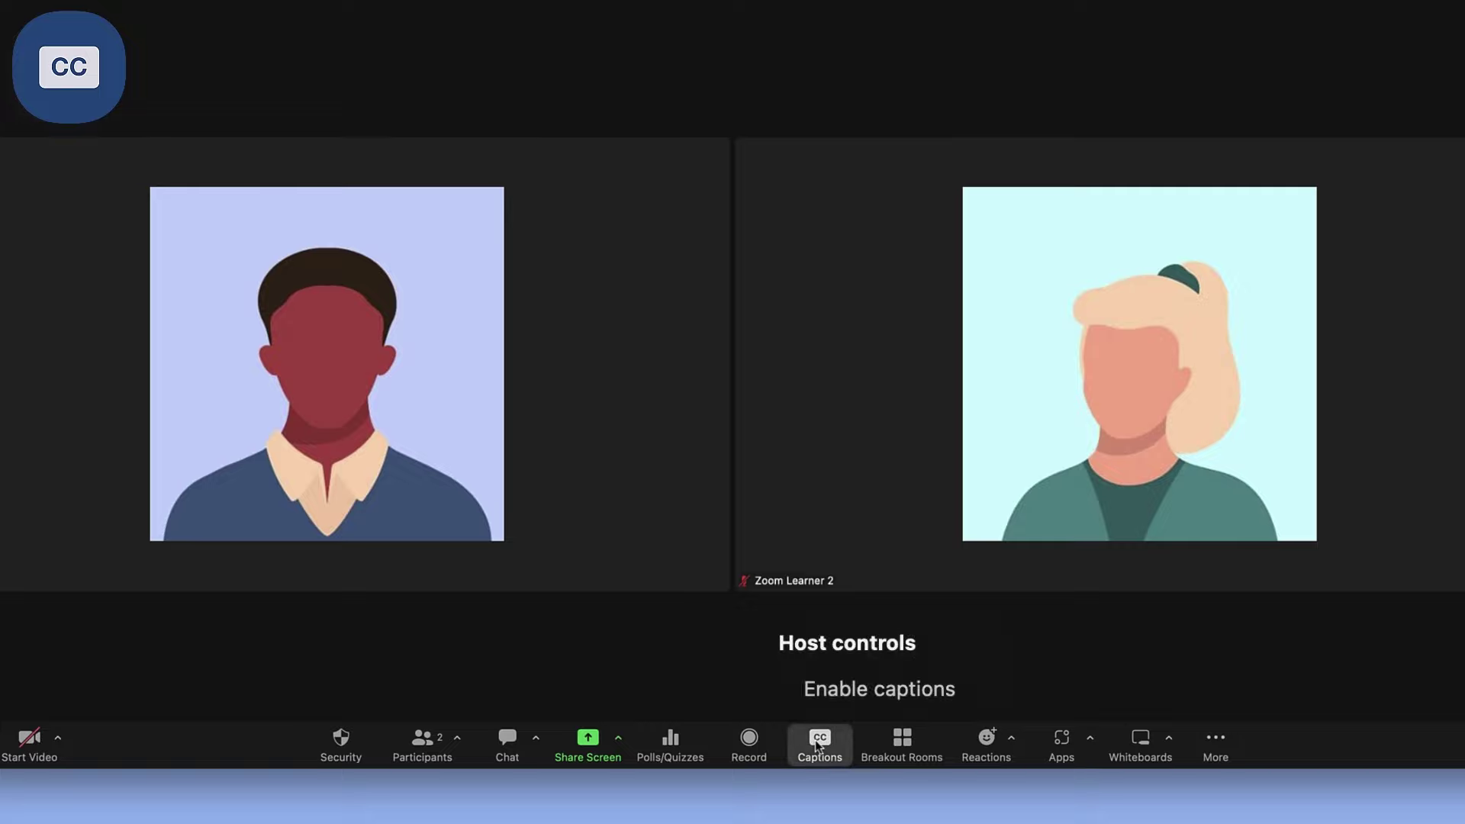
click(826, 702)
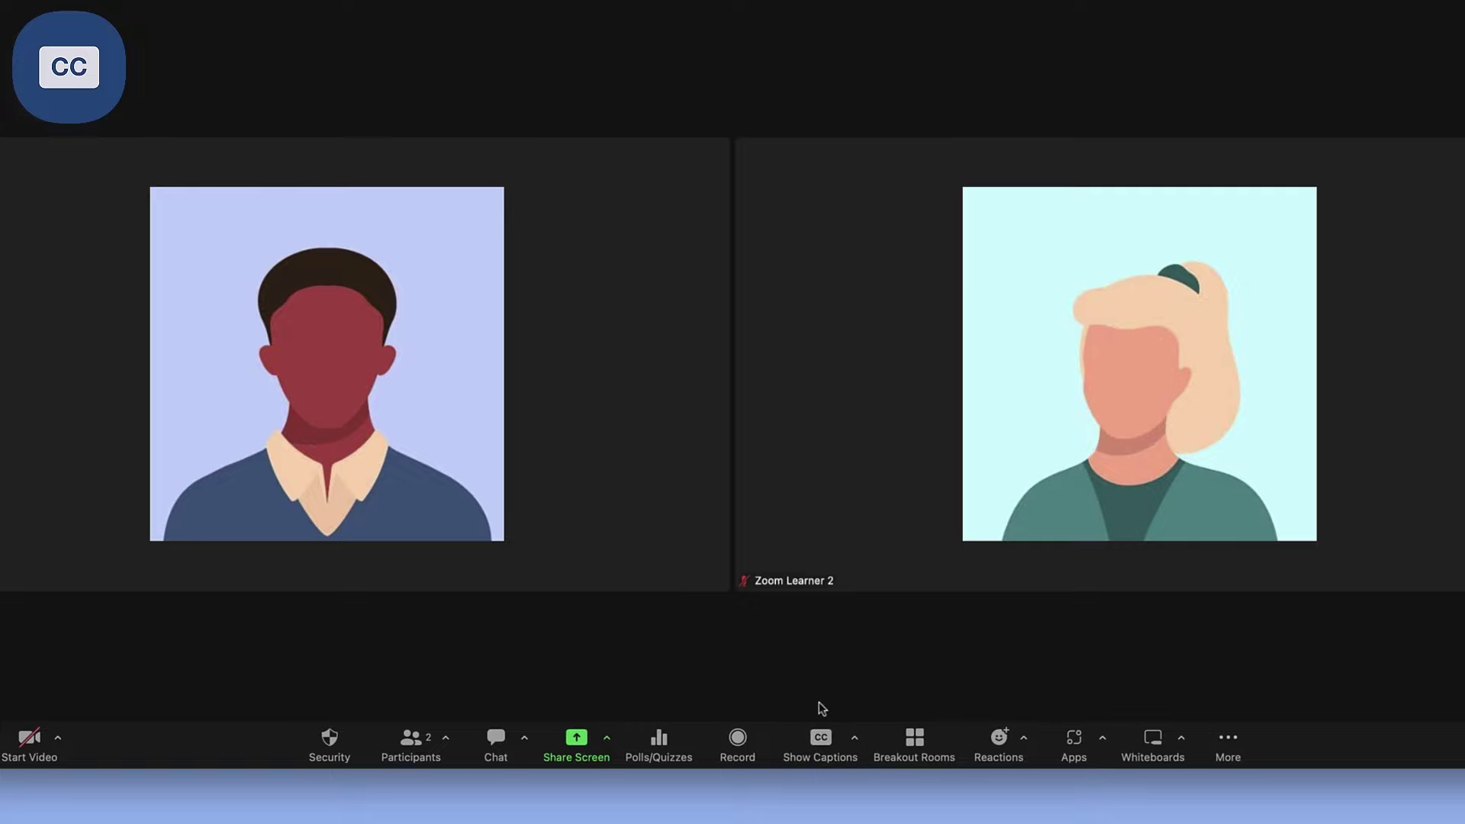
click(820, 742)
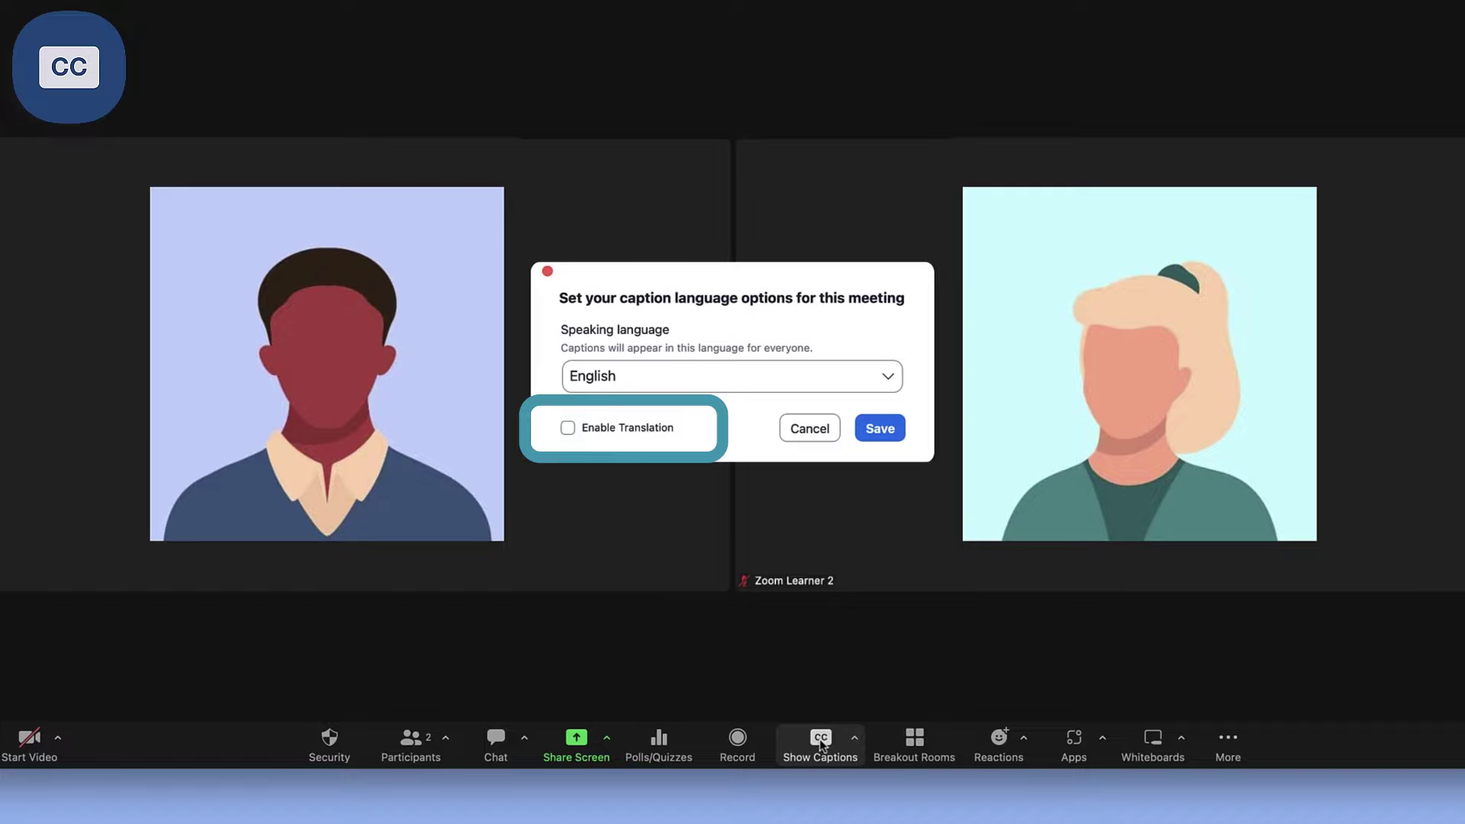
click(878, 429)
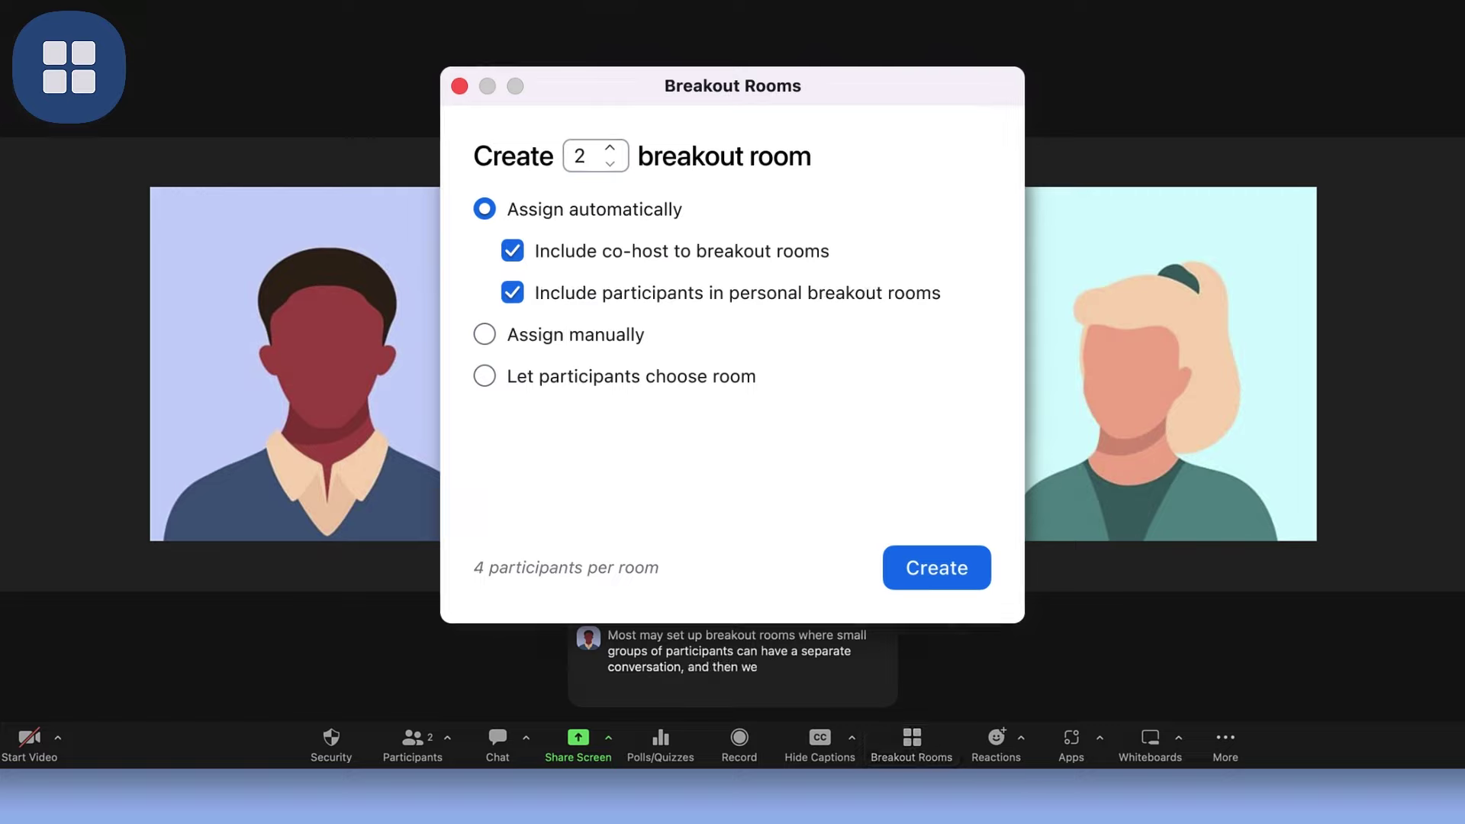
Open all breakout rooms, then join Room 1 and confirm
click(874, 605)
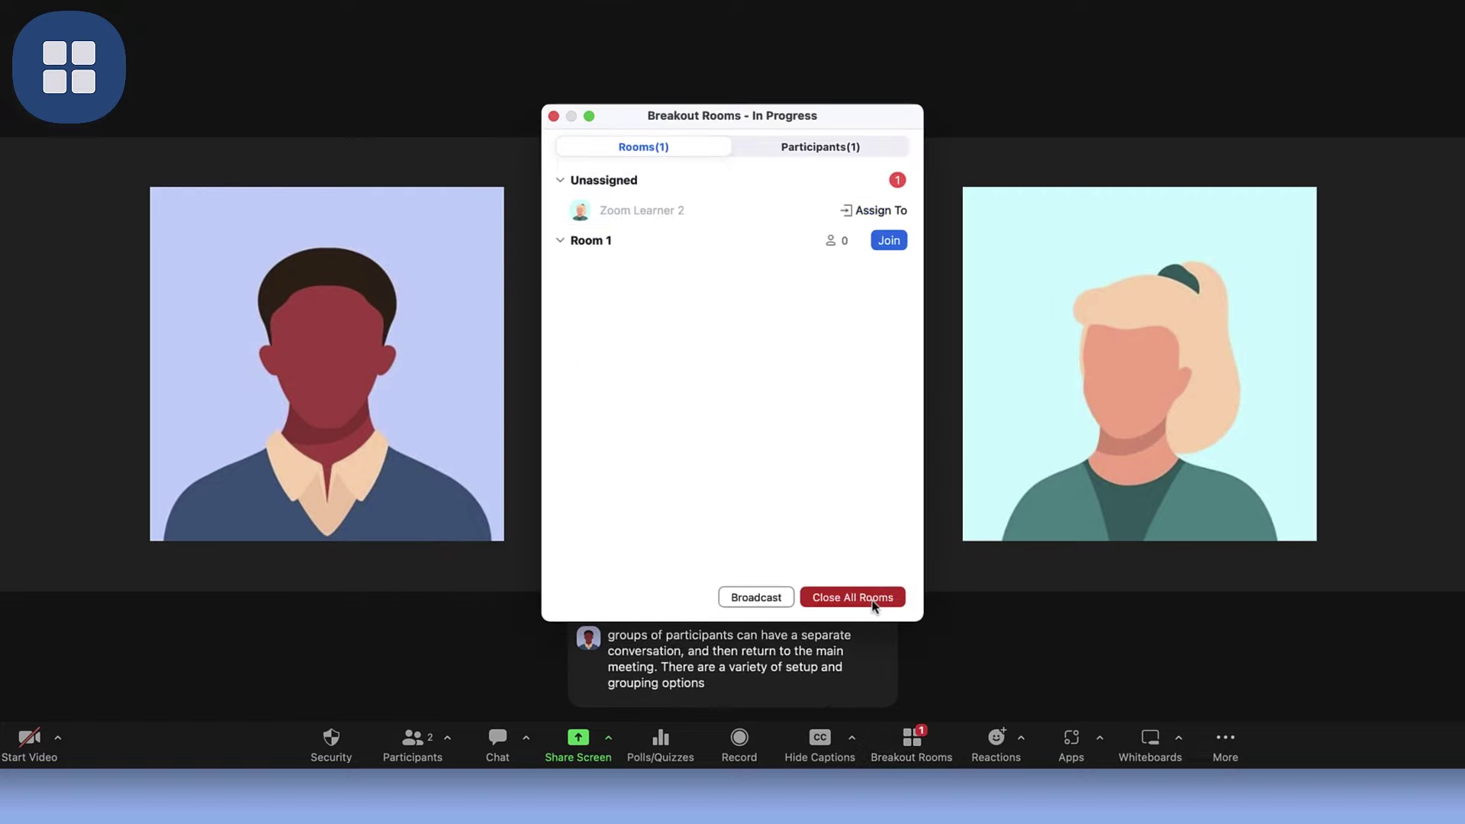
click(907, 706)
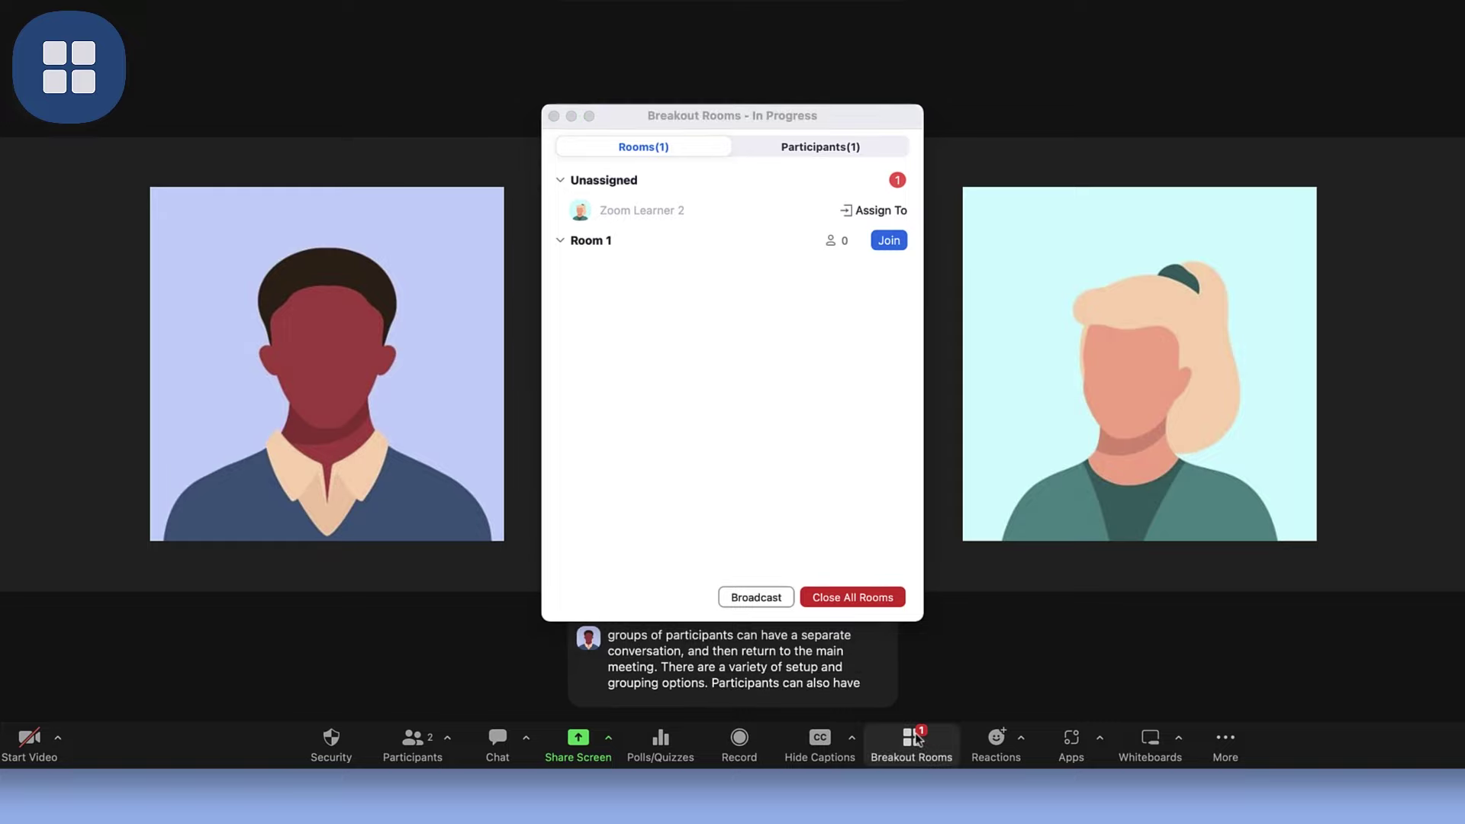
click(890, 242)
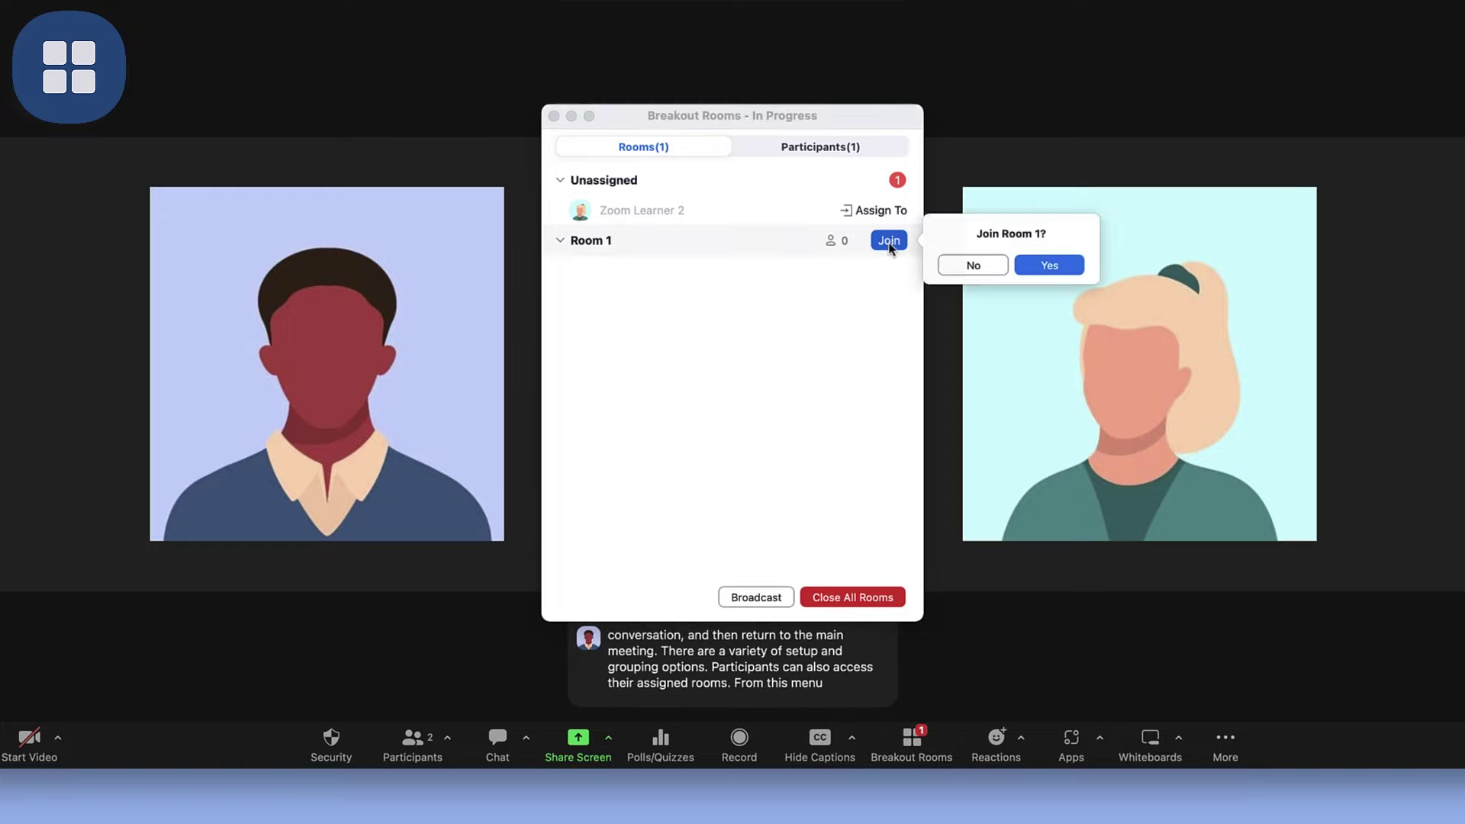
click(1029, 271)
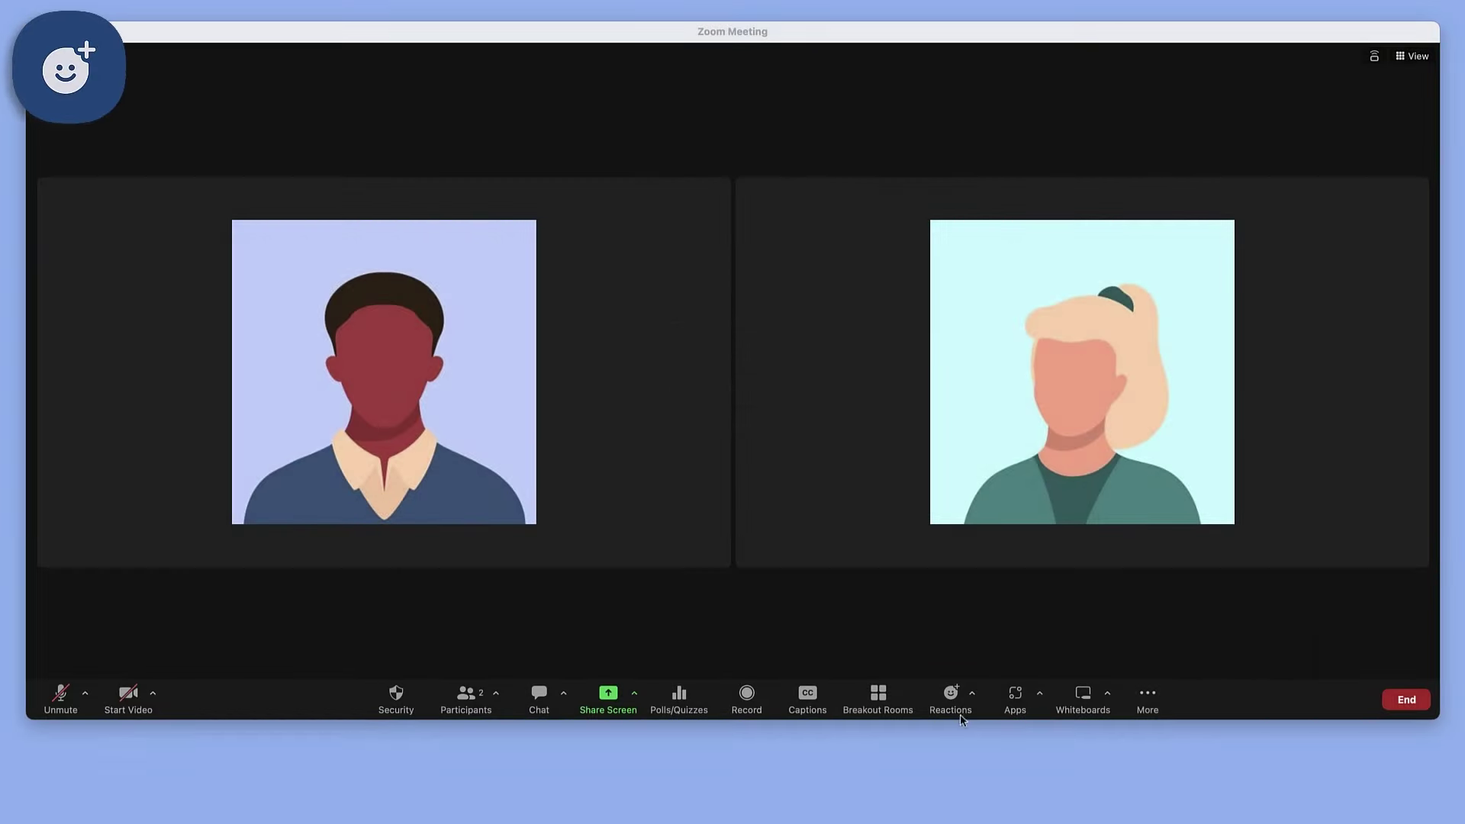
Send a laughing reaction, then a Slow down signal, then the coffee-cup away status
click(955, 696)
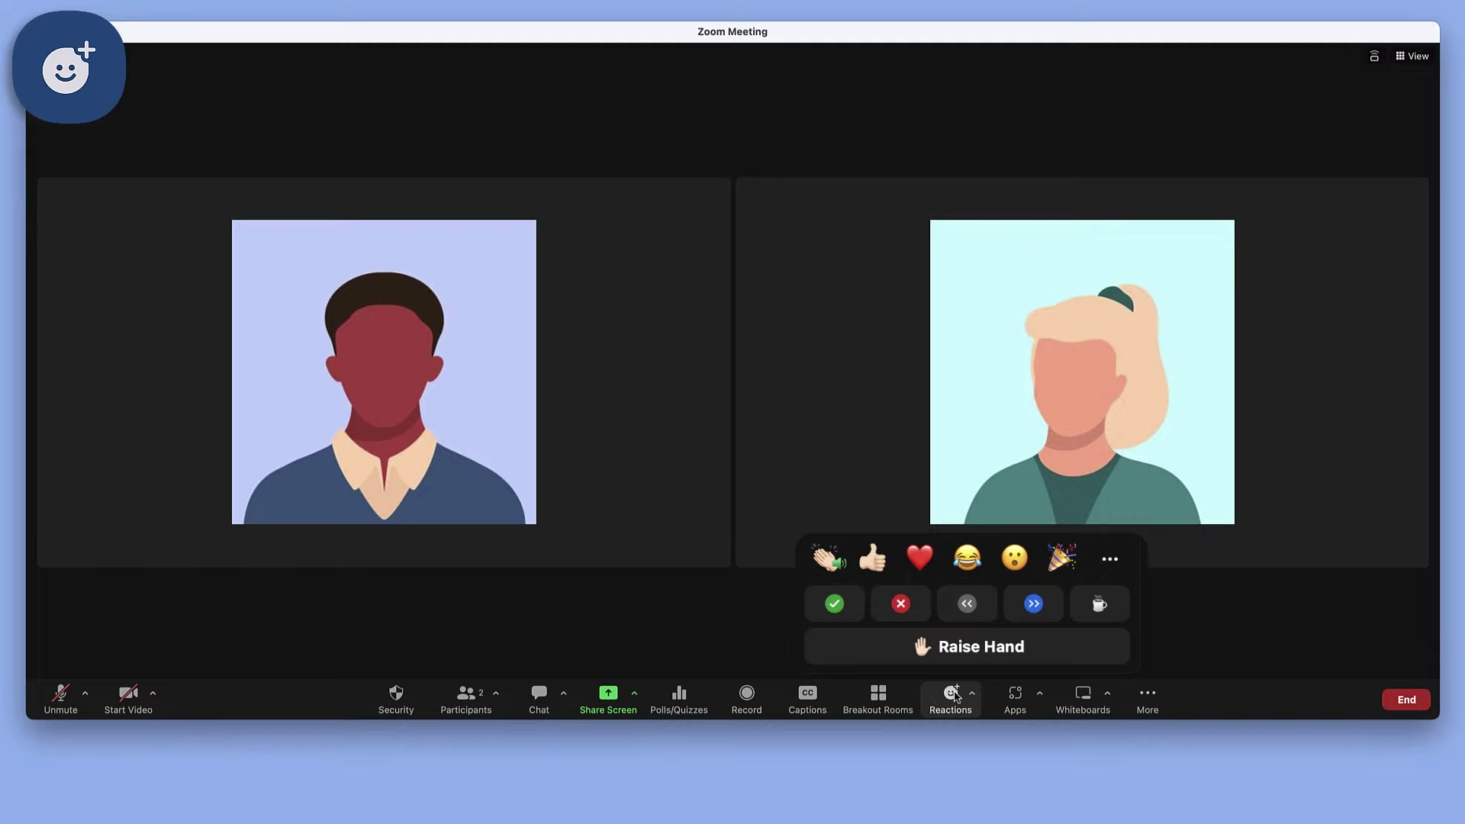
click(957, 568)
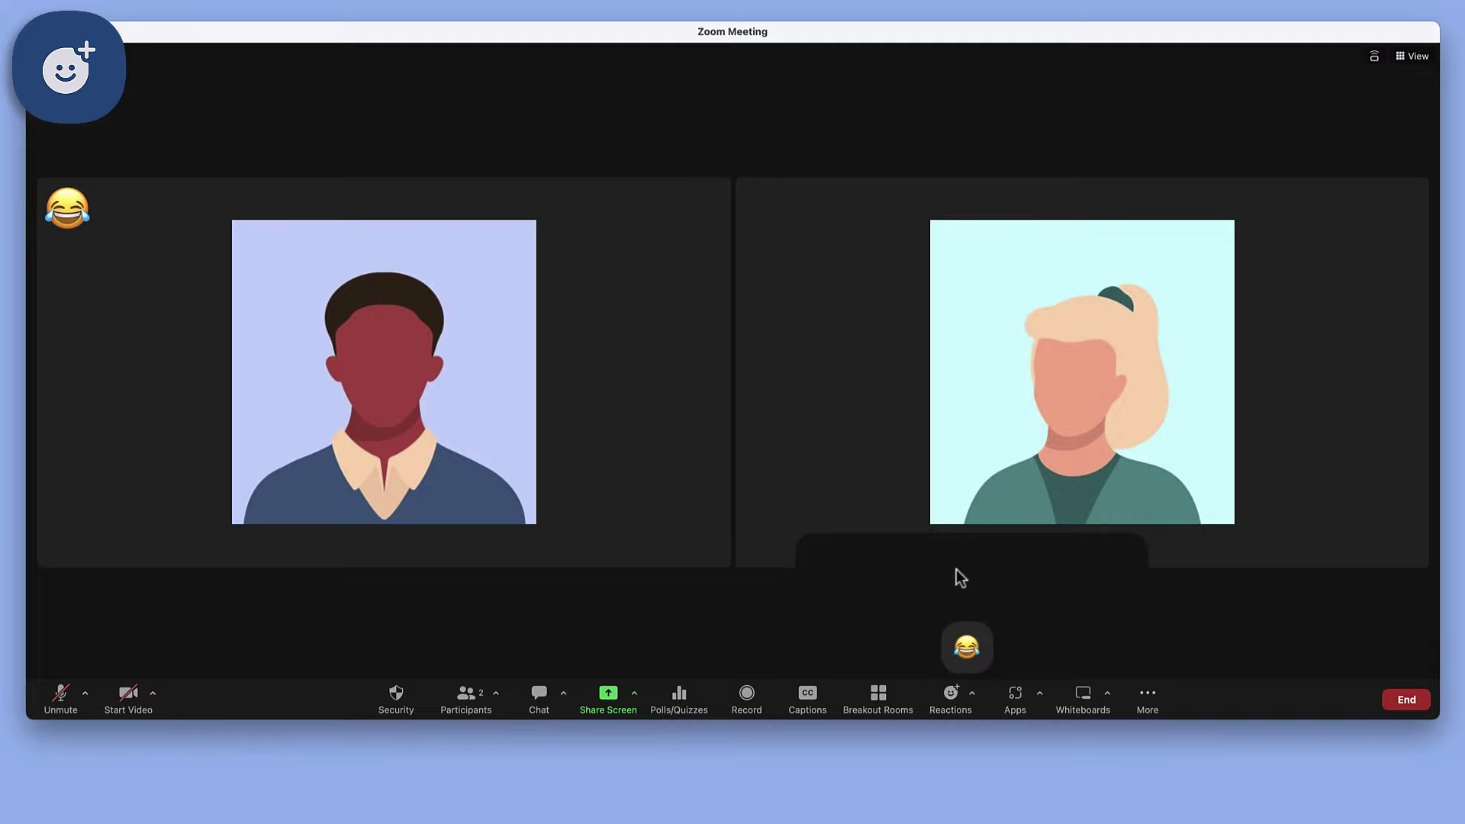
click(954, 697)
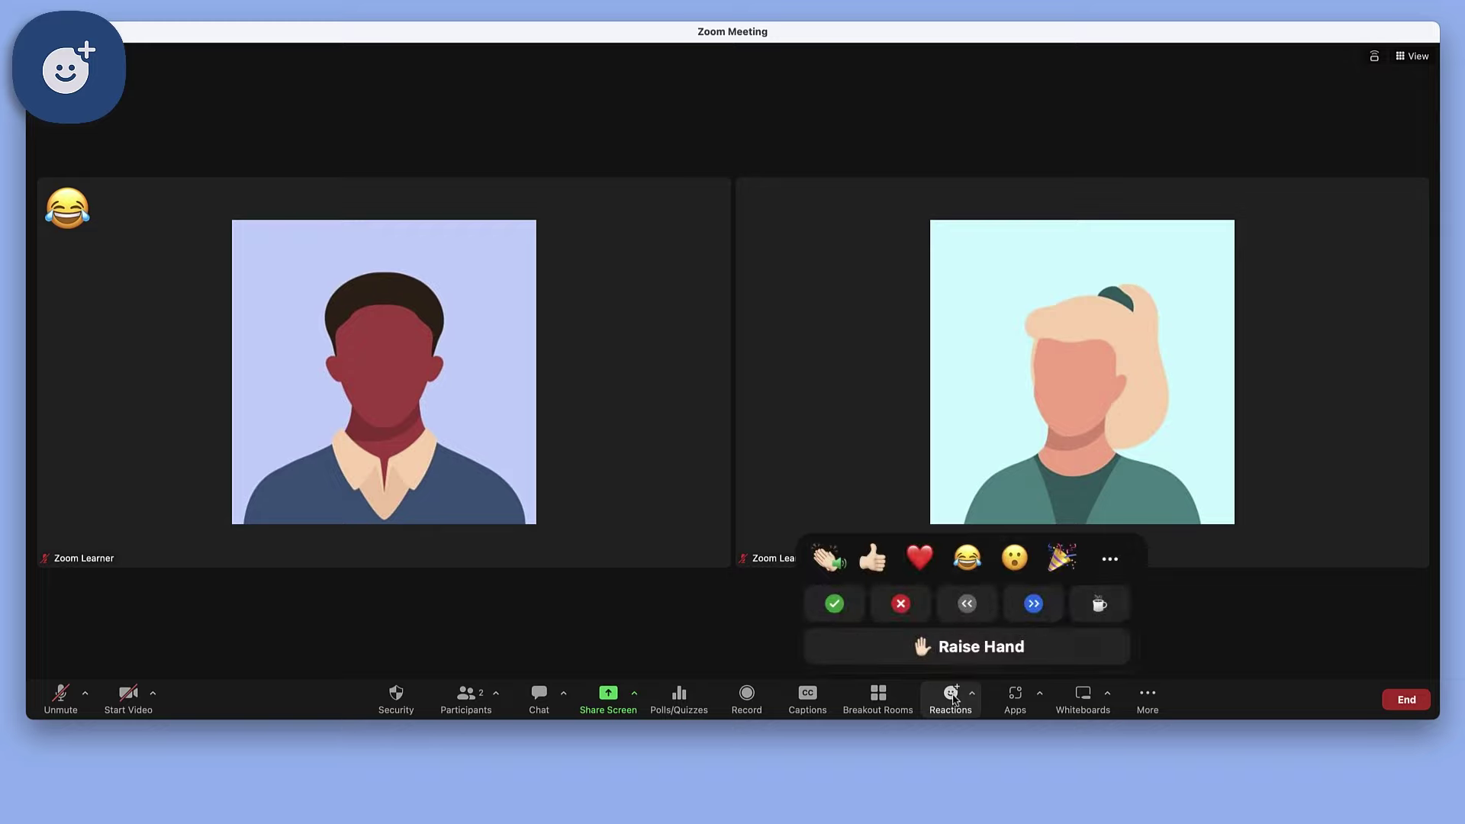
click(963, 612)
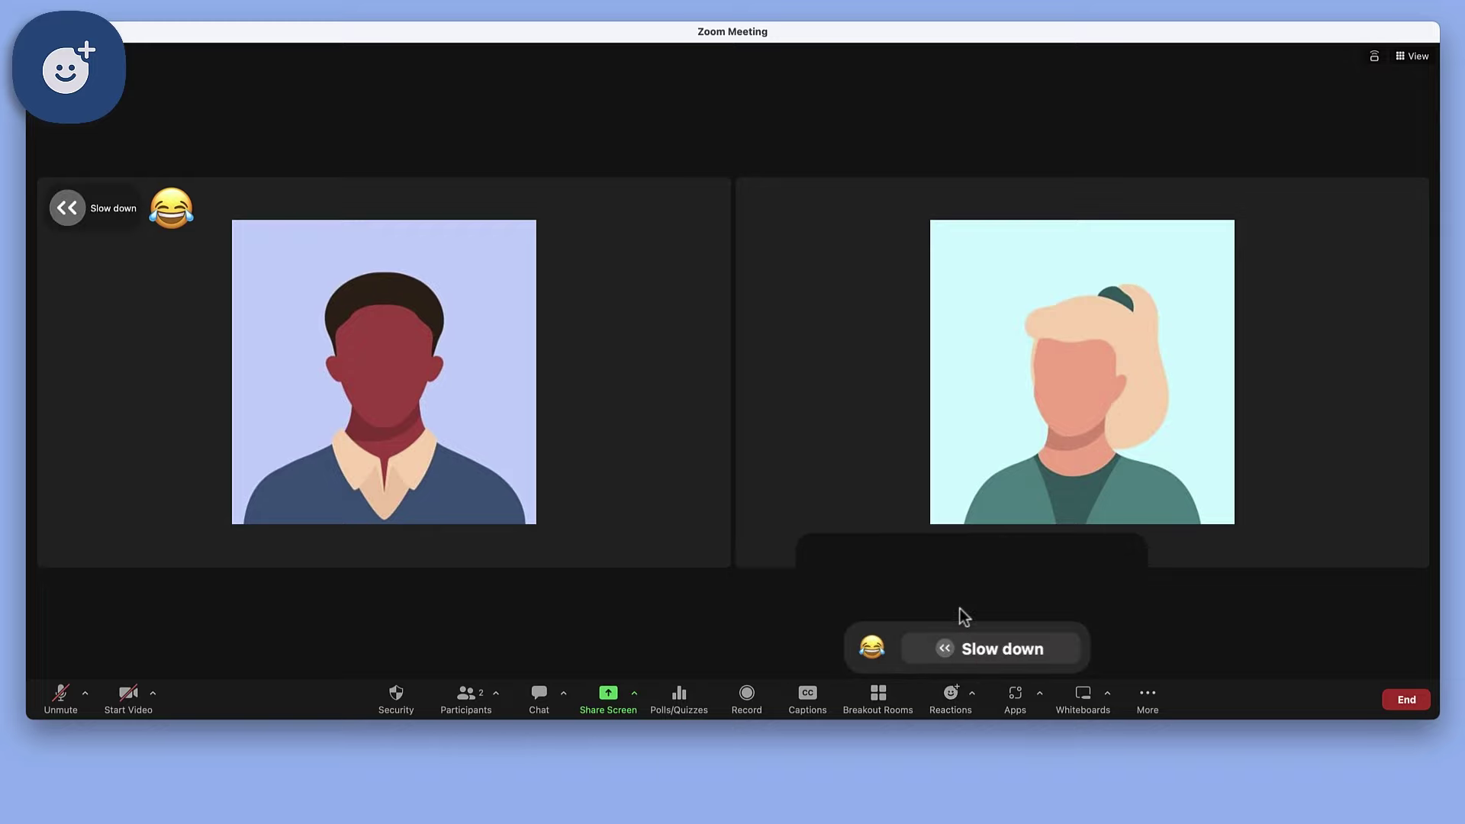
click(947, 691)
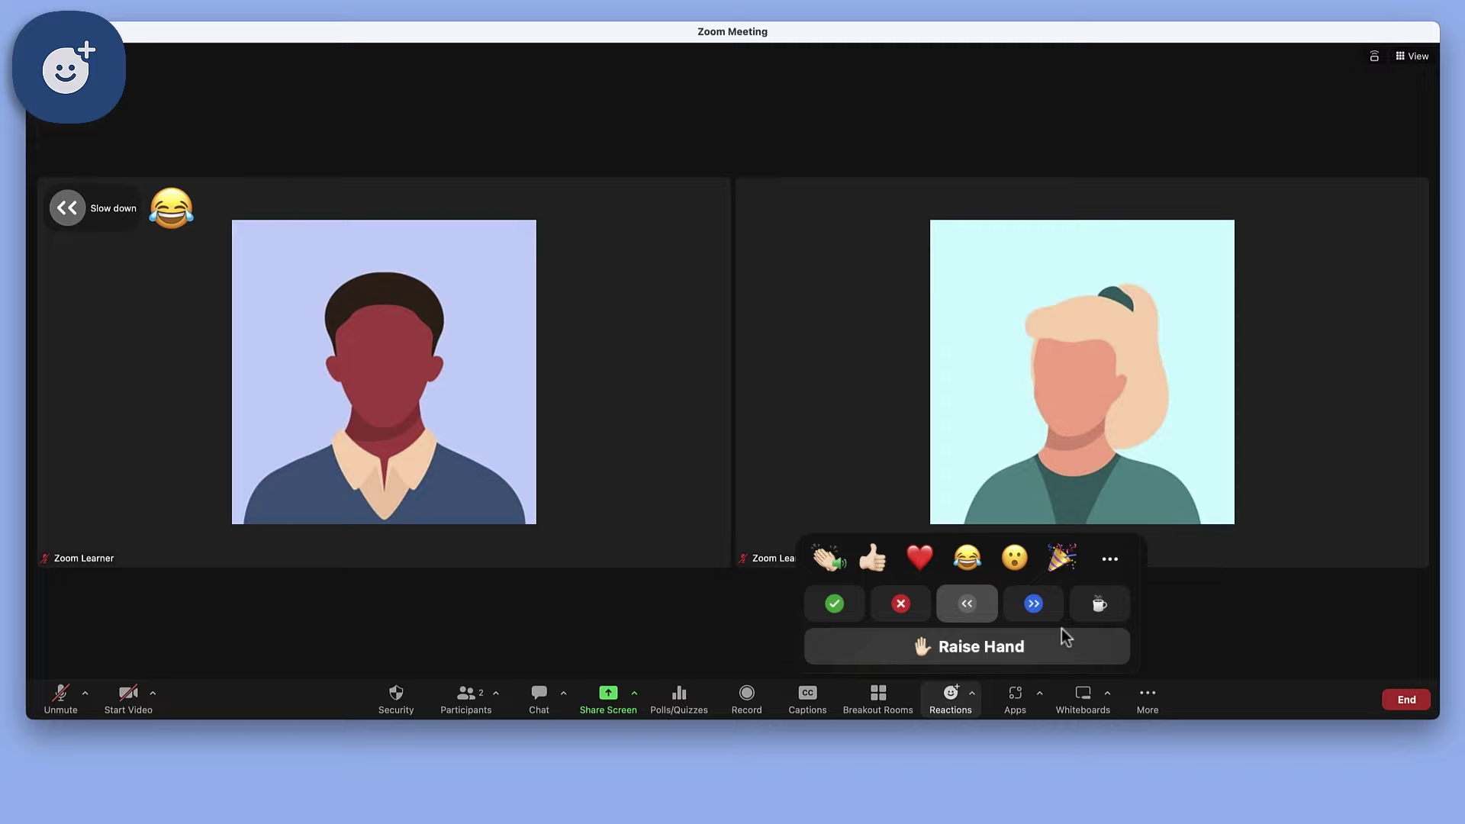
click(1080, 611)
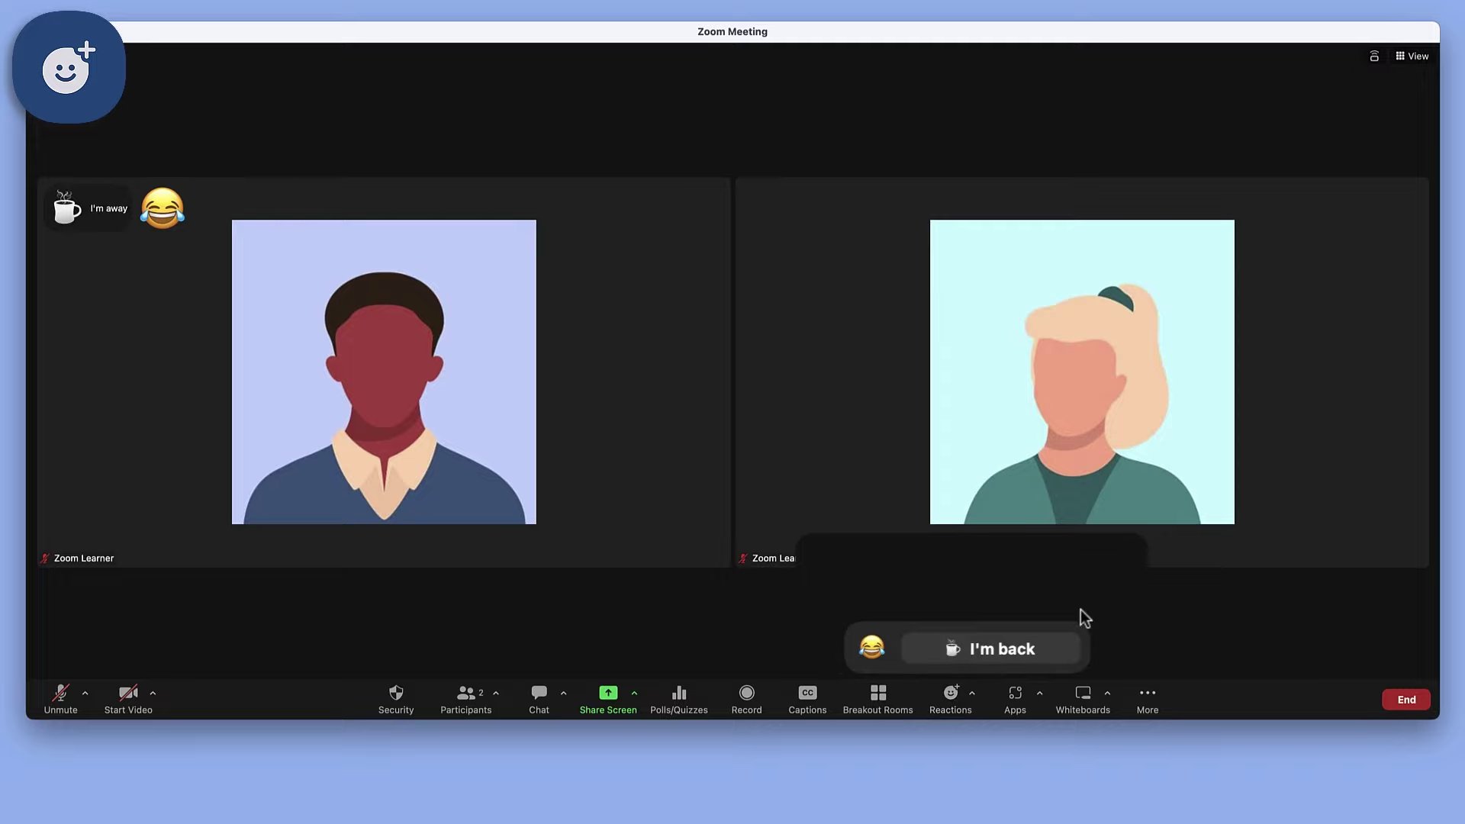
Clear the away status and open a new blank whiteboard for collaborative editing
click(1032, 644)
click(1013, 696)
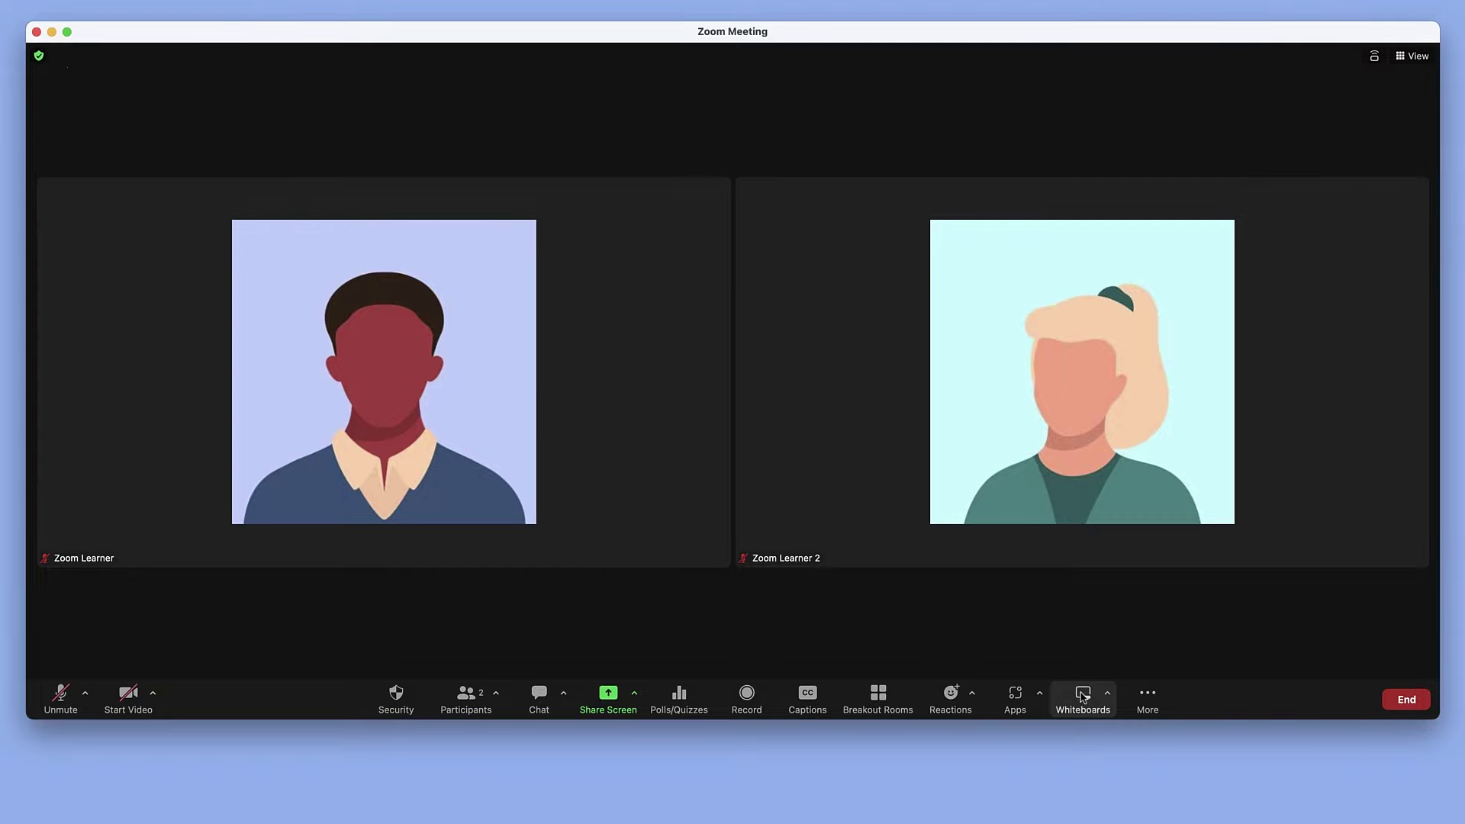
click(1083, 696)
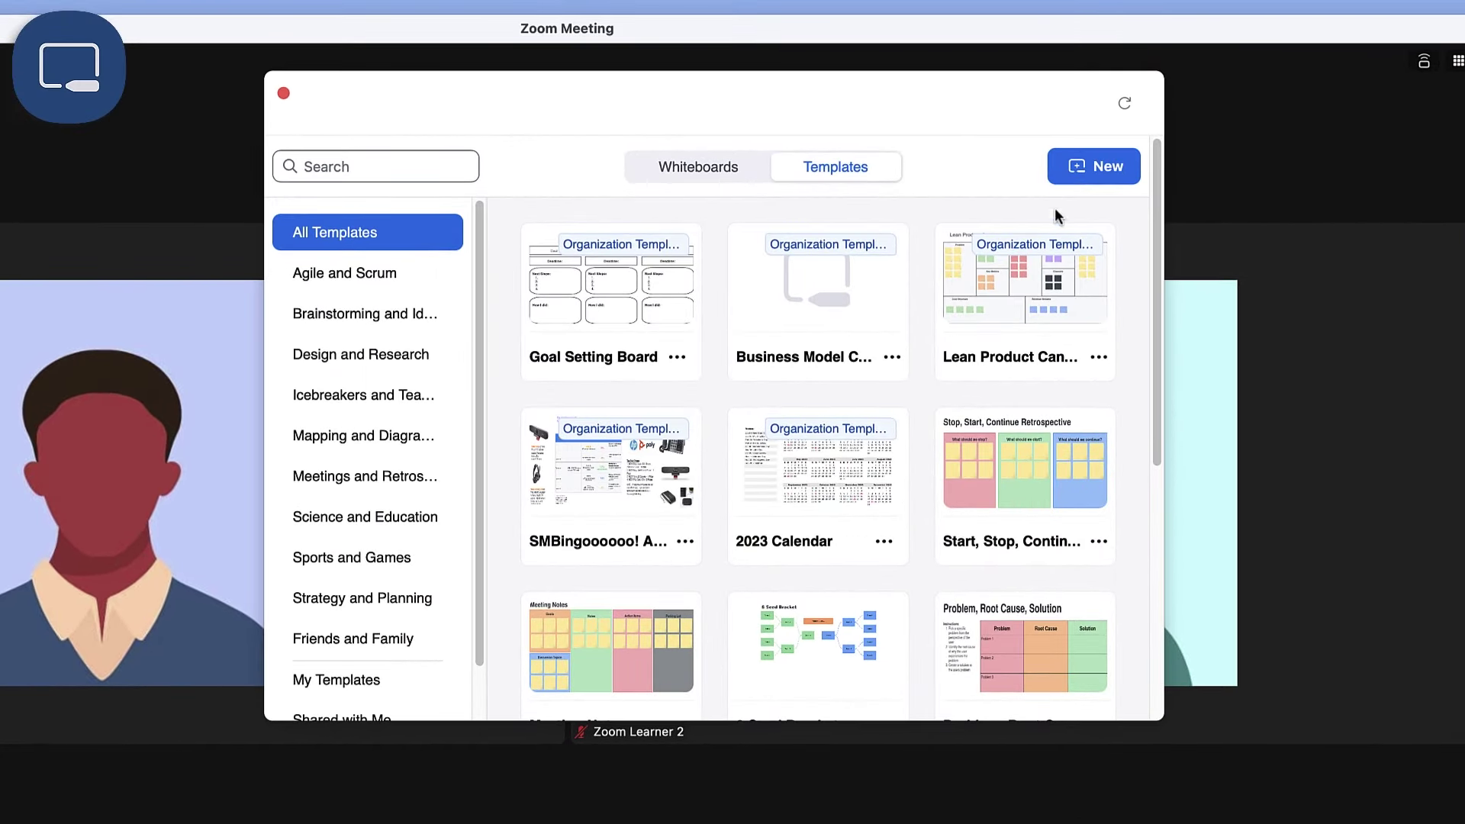
click(1076, 168)
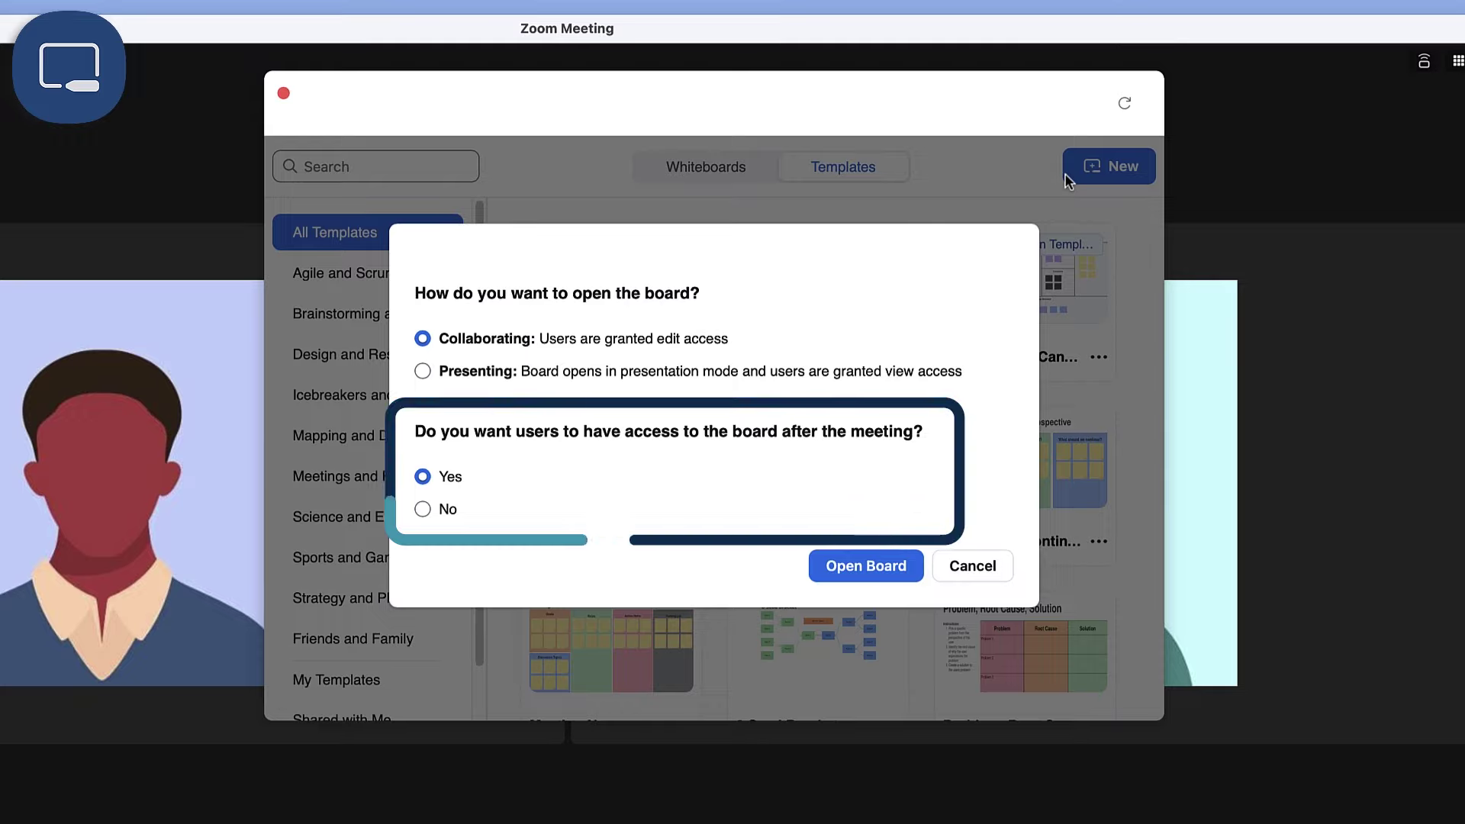
click(873, 565)
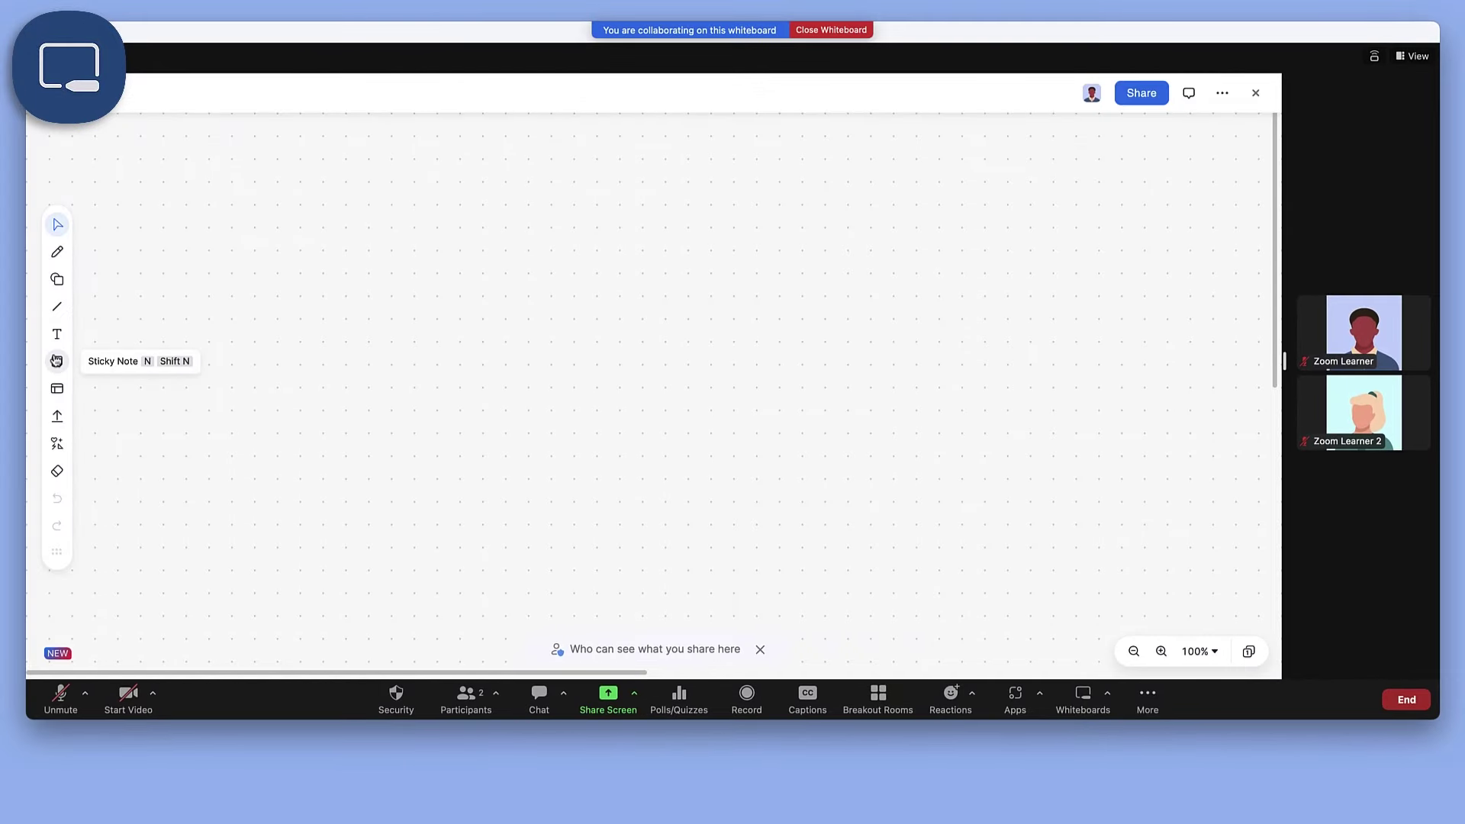
Place a sticky note on the board, then close the whiteboard
click(56, 361)
click(458, 359)
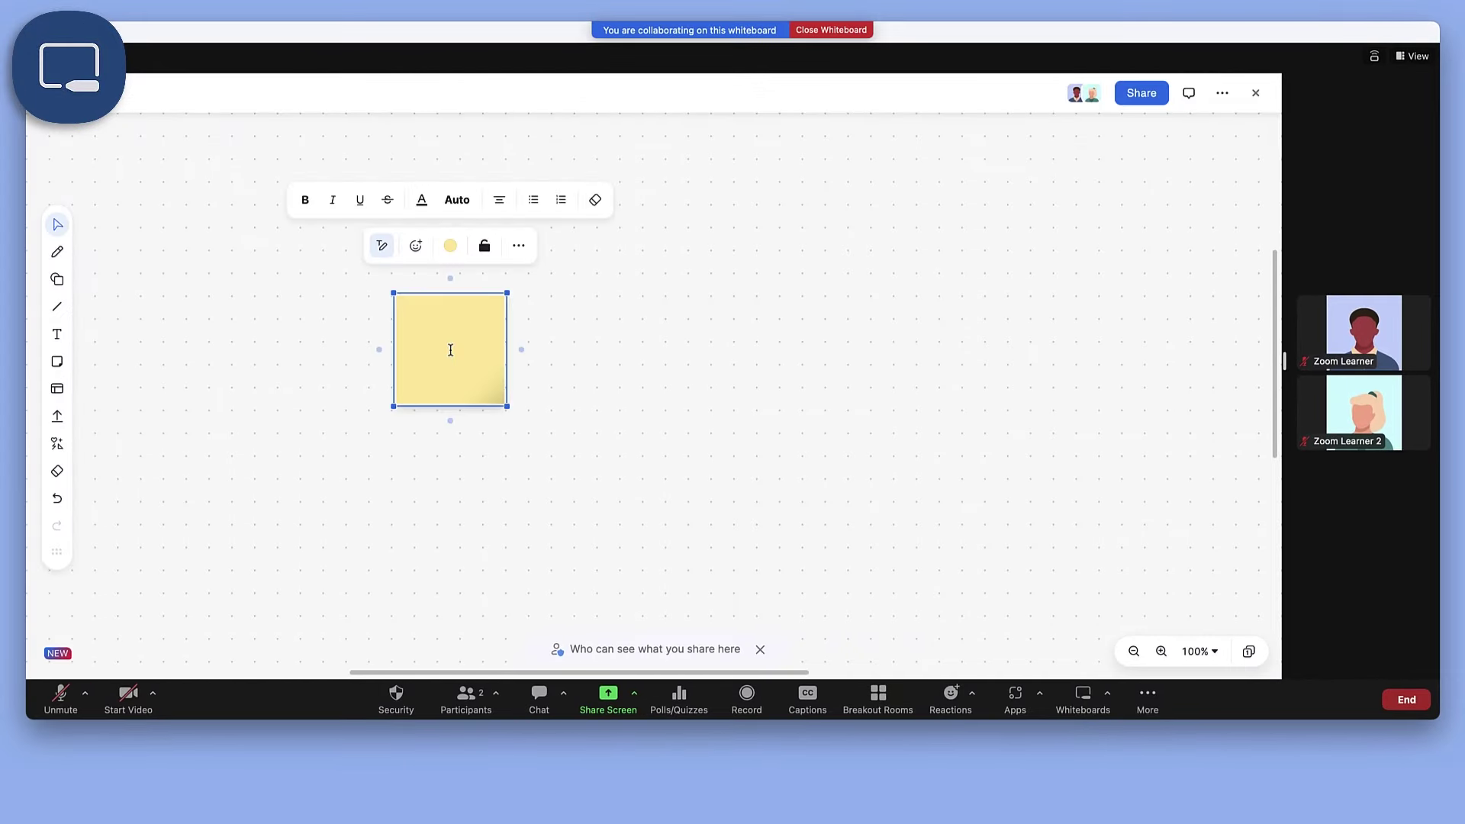
click(810, 34)
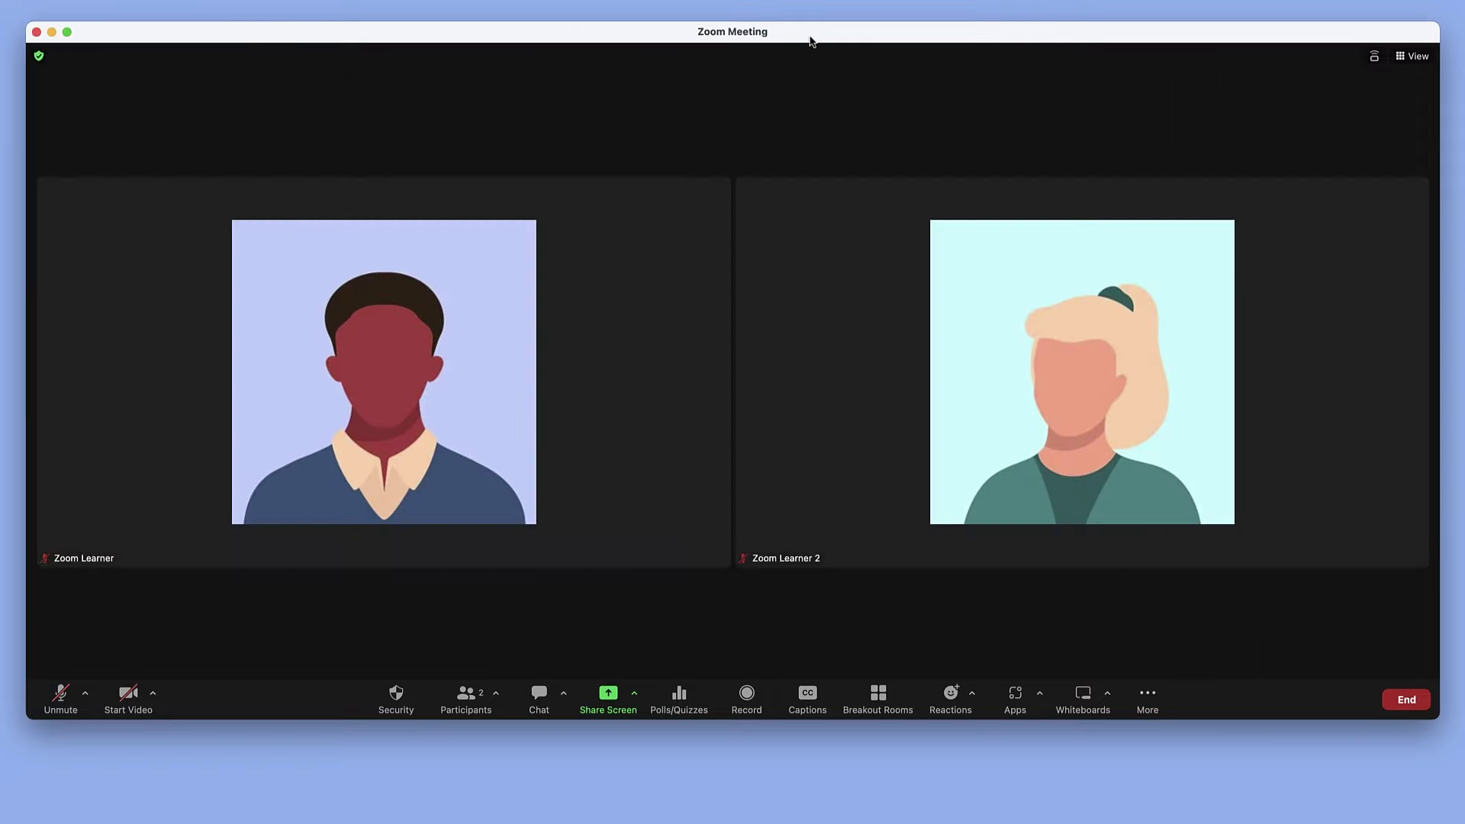